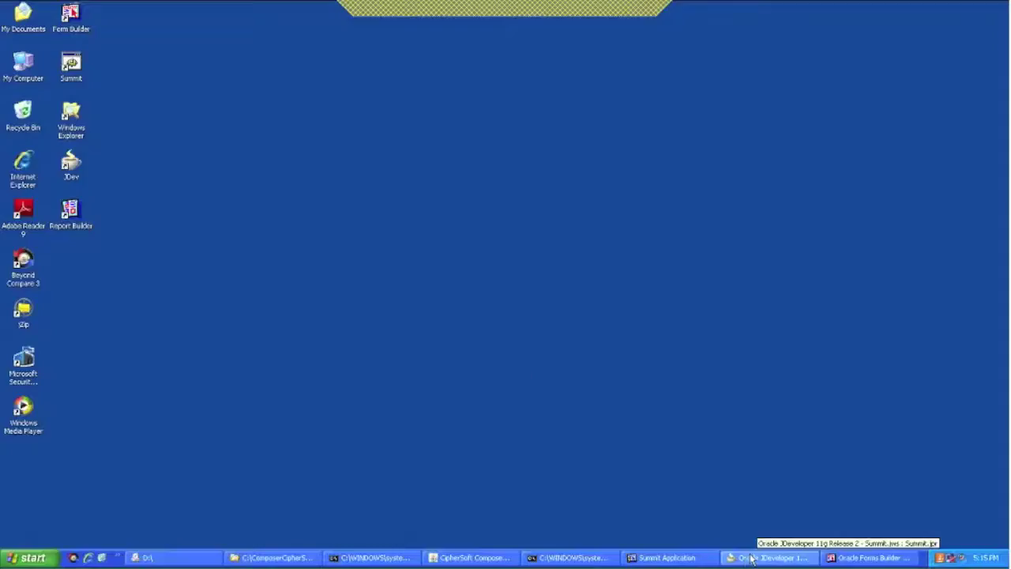
# Step: Bring up the Summit window and regroup the customer tree by sales rep, then by country
pyautogui.click(672, 557)
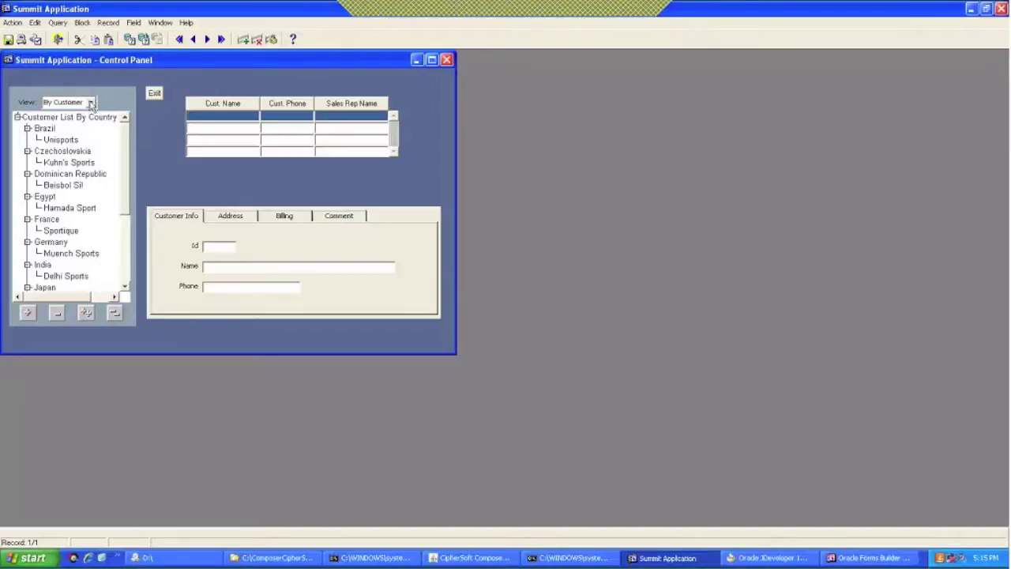
pyautogui.click(90, 104)
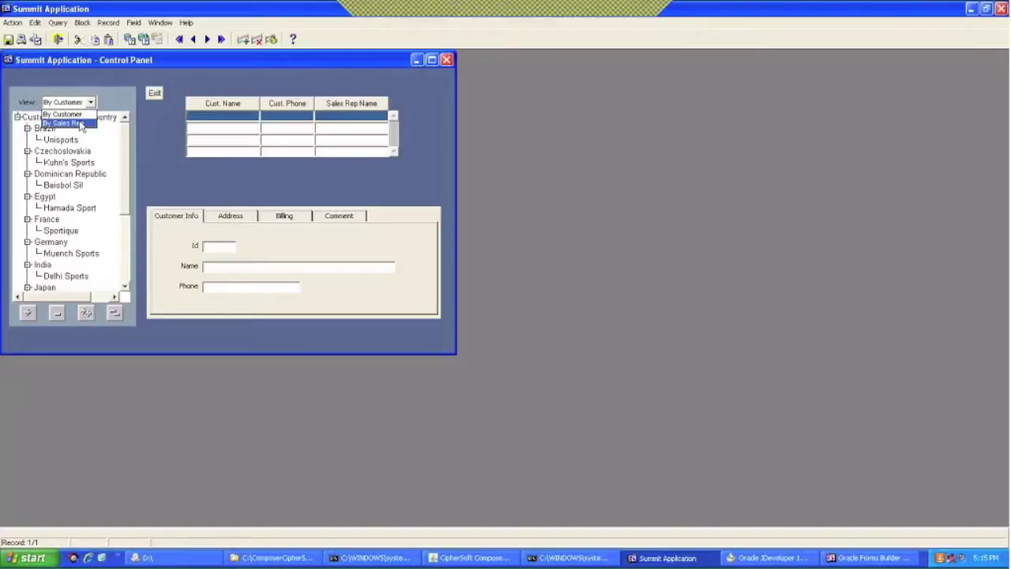
pyautogui.click(79, 123)
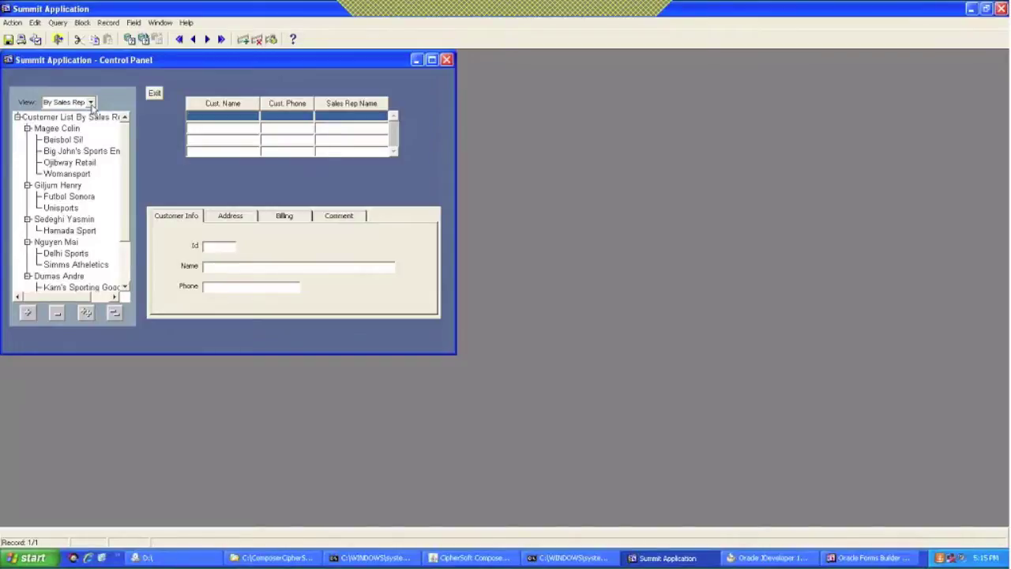
pyautogui.click(91, 103)
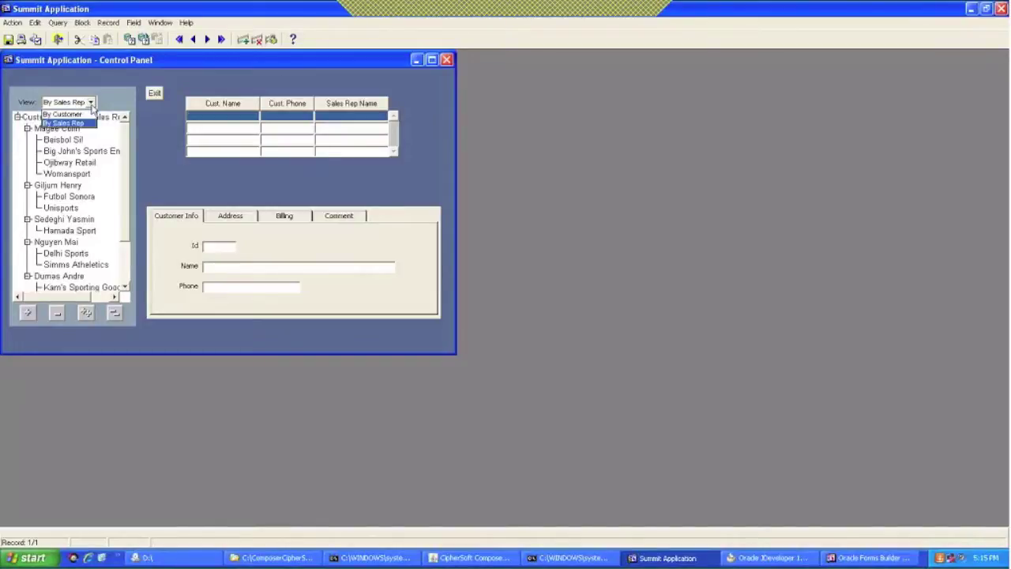
pyautogui.click(82, 116)
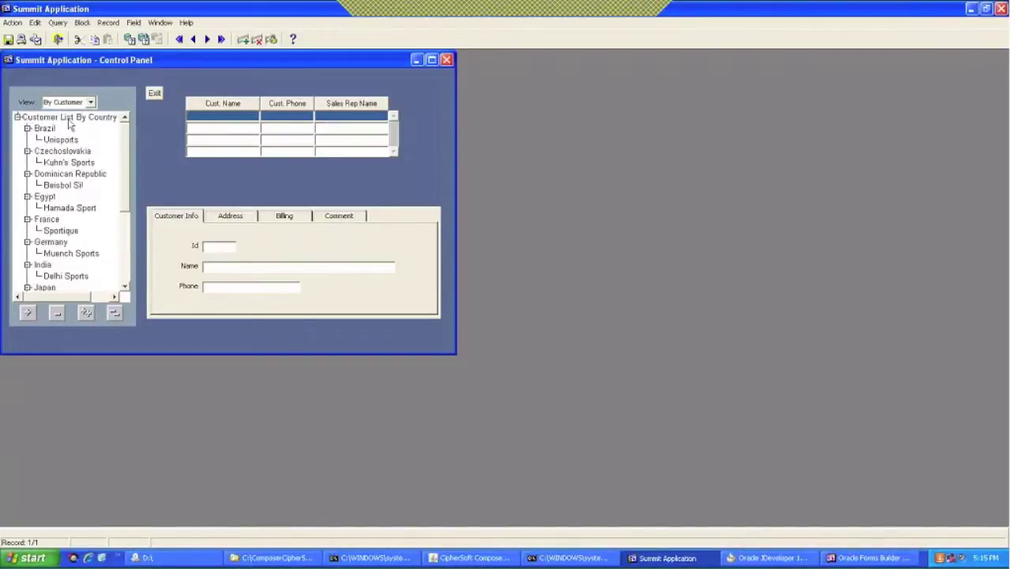
# Step: Open Unisports' orders, check stock and toggle the product image, then exit the form confirming Yes
pyautogui.doubleClick(59, 141)
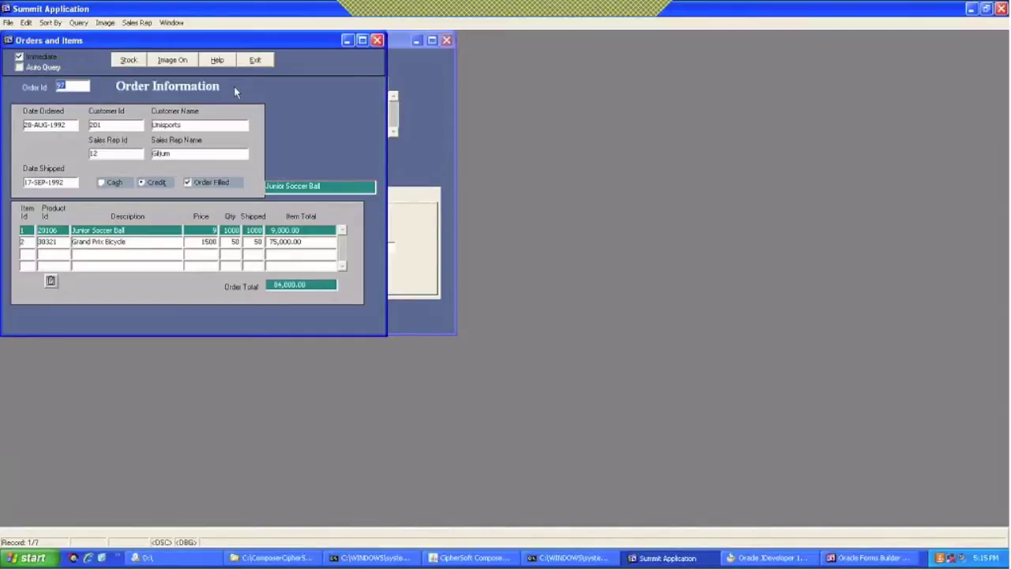
pyautogui.click(131, 62)
pyautogui.click(173, 62)
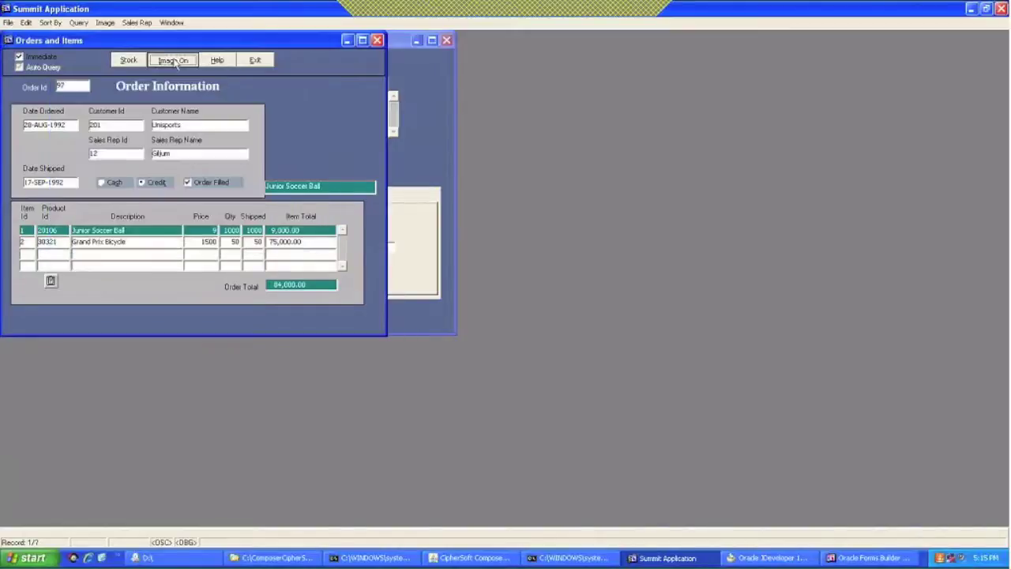
pyautogui.click(180, 66)
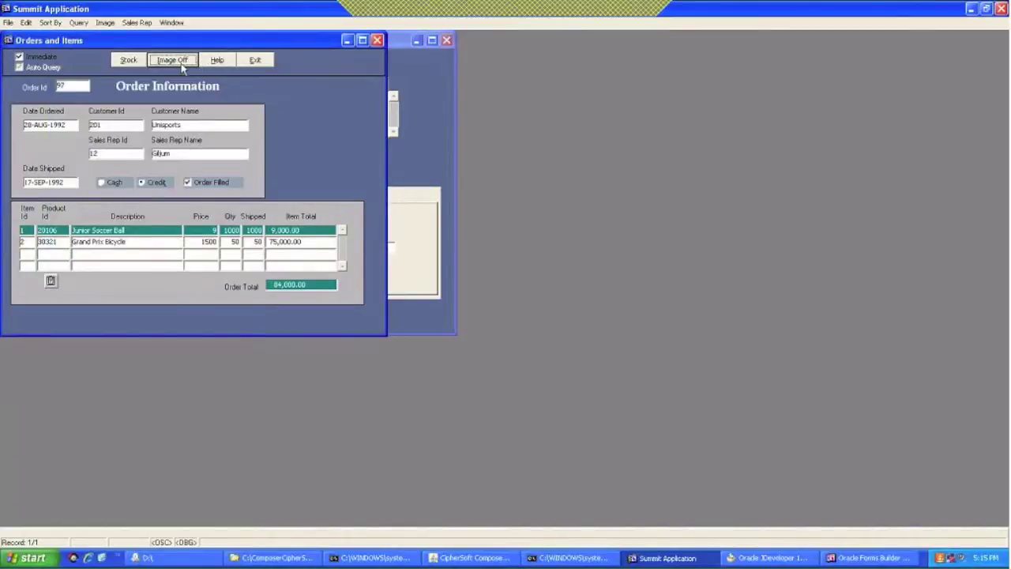
pyautogui.click(256, 60)
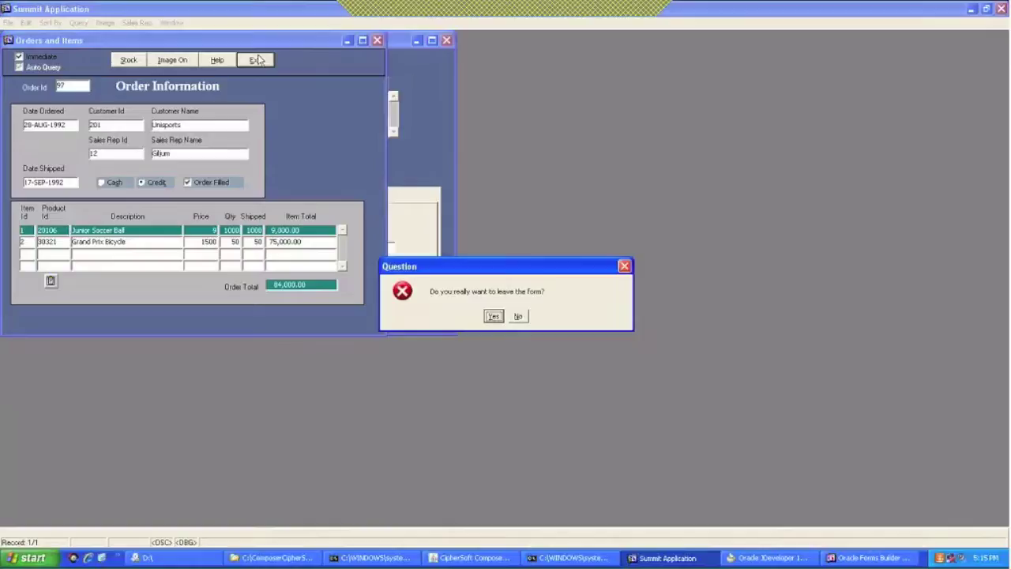
pyautogui.click(492, 317)
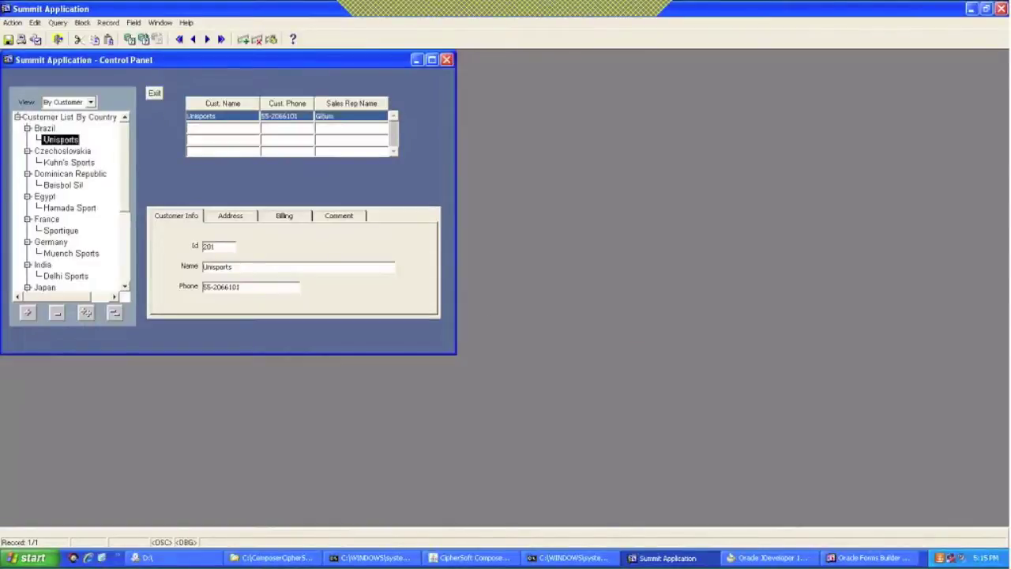
# Step: Reselect Unisports and look through its Address, Billing and Comment tabs
pyautogui.click(57, 151)
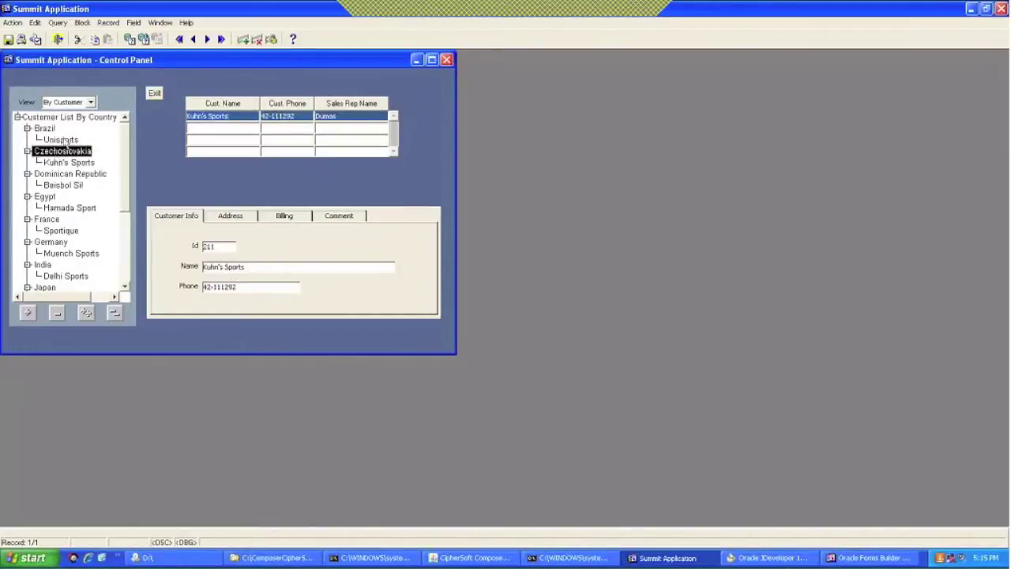
pyautogui.click(61, 140)
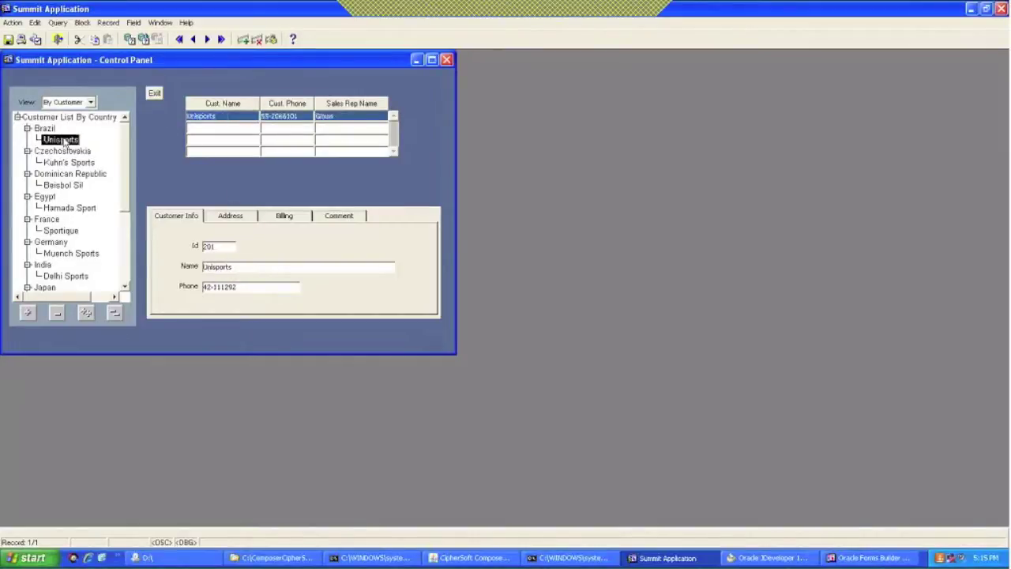
pyautogui.click(226, 215)
pyautogui.click(282, 215)
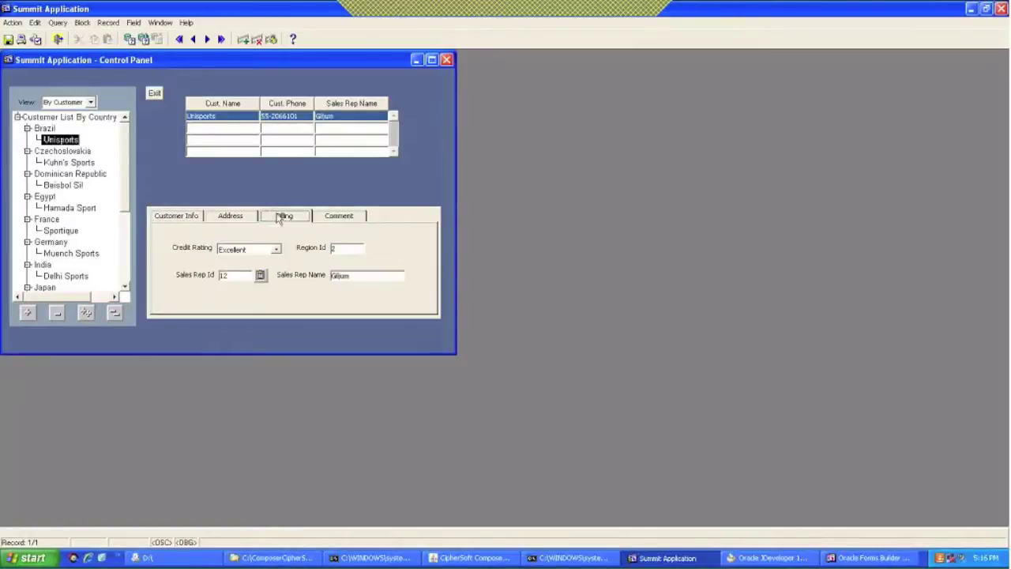
pyautogui.click(336, 216)
# Step: Assign sales rep 15 to Unisports on the Billing tab
pyautogui.click(286, 216)
pyautogui.click(262, 276)
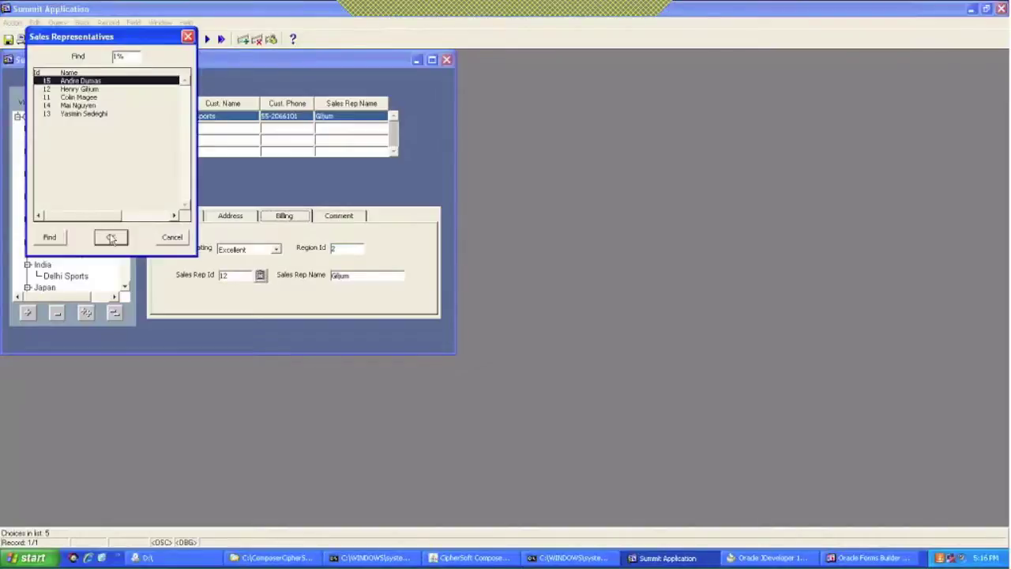
pyautogui.click(111, 237)
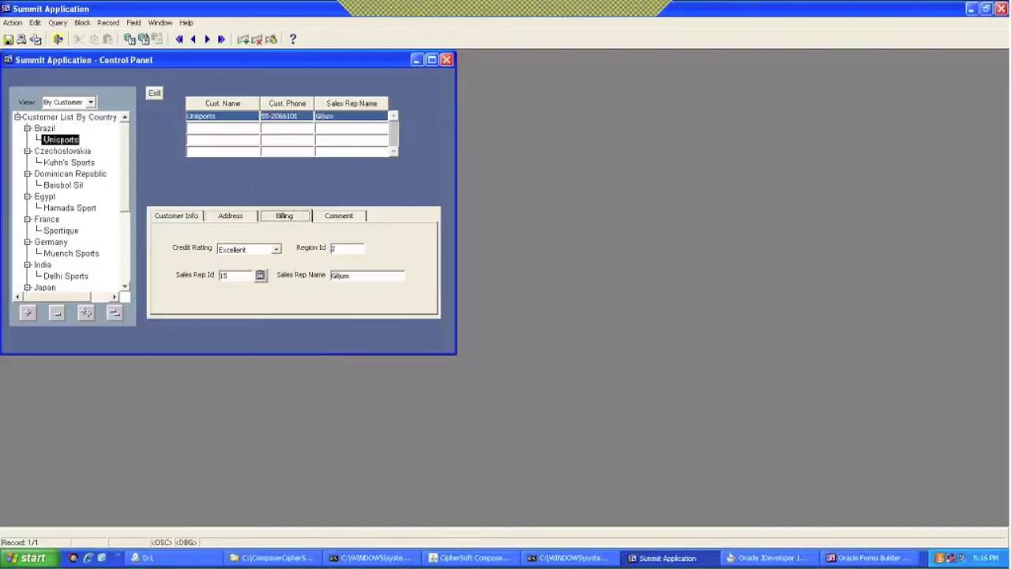
# Step: Minimize the Summit control panel and bring CipherSoft Composer forward, moved up and right
pyautogui.click(416, 61)
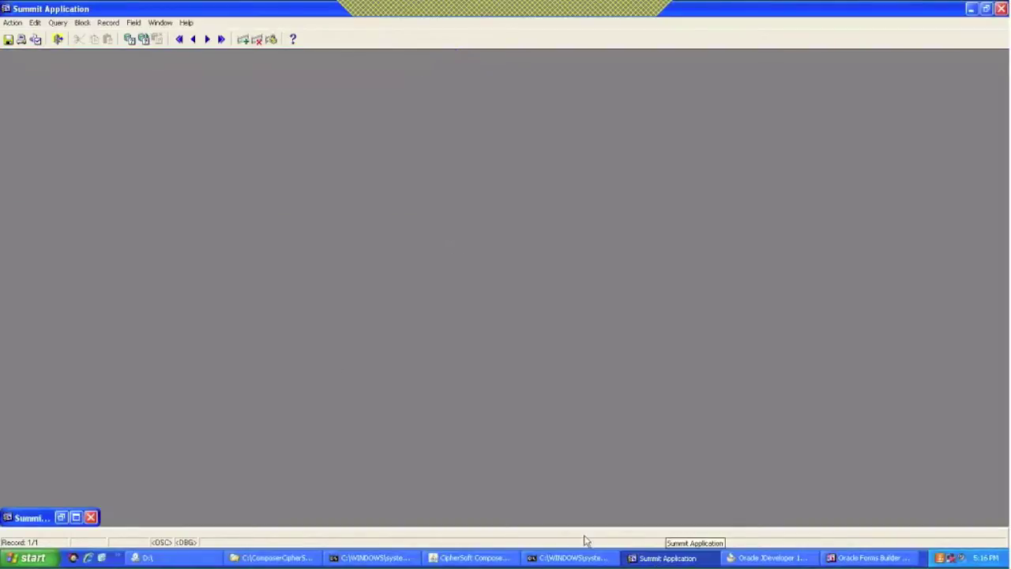
pyautogui.click(442, 559)
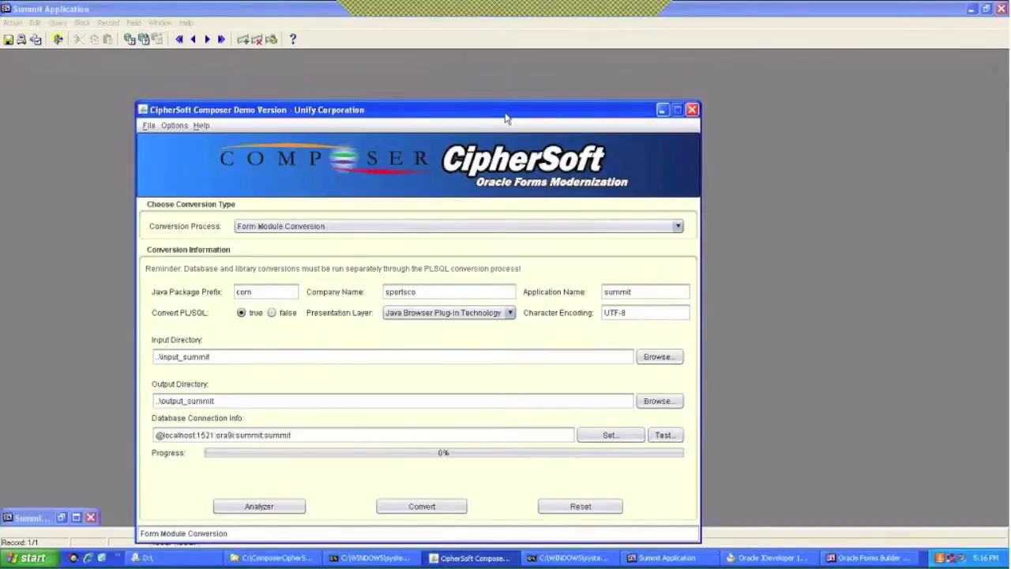
pyautogui.moveTo(505, 110); pyautogui.dragTo(544, 61)
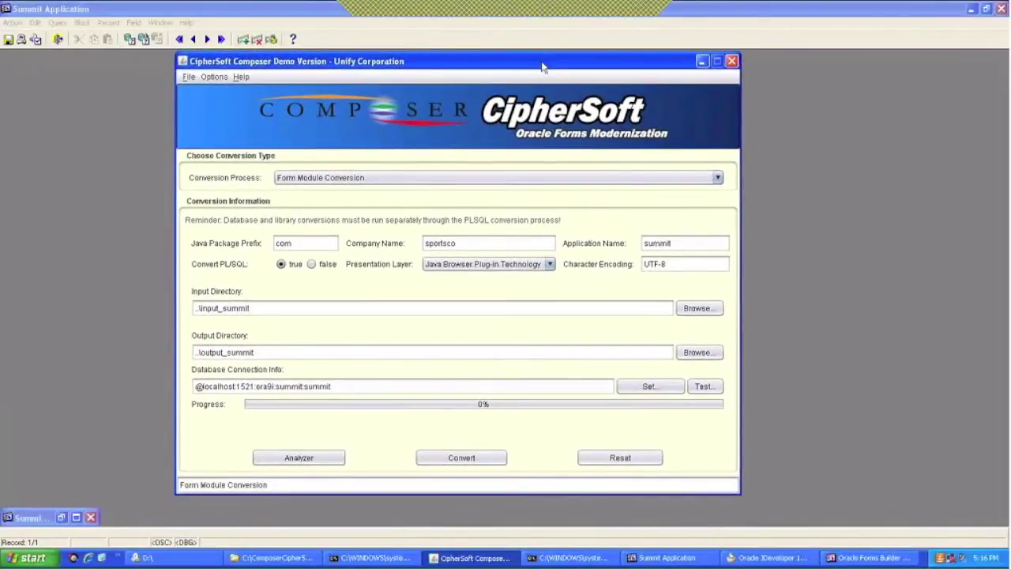
# Step: Choose Database and Library PL/SQL conversion and queue calendar.pld and picklist.pld
pyautogui.click(718, 178)
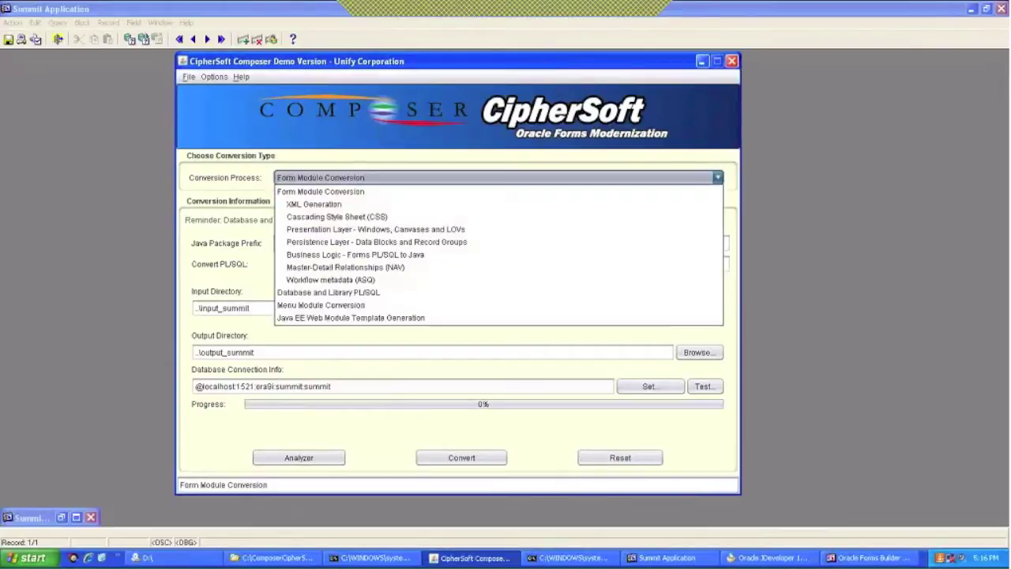
pyautogui.click(412, 294)
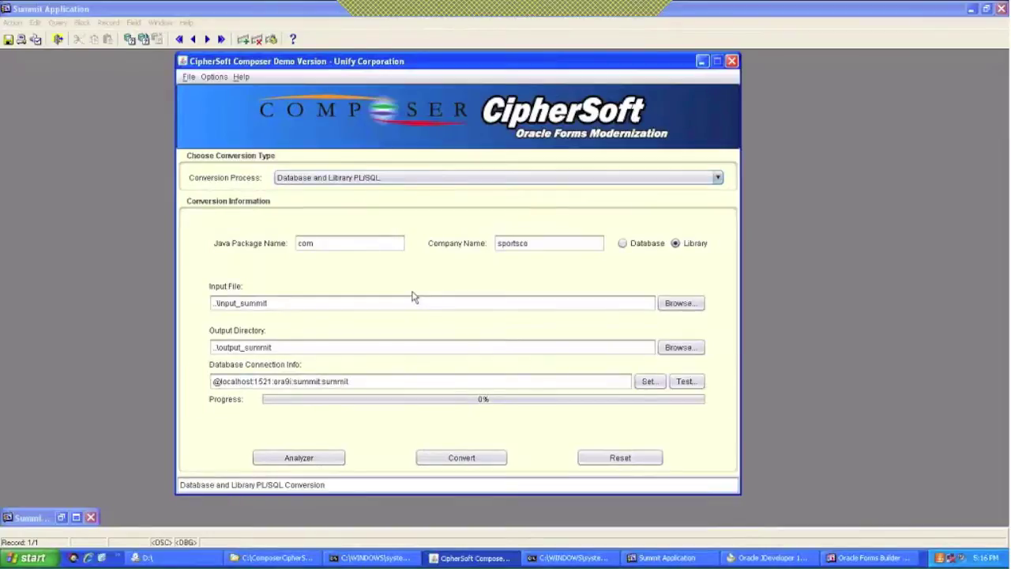
pyautogui.click(676, 304)
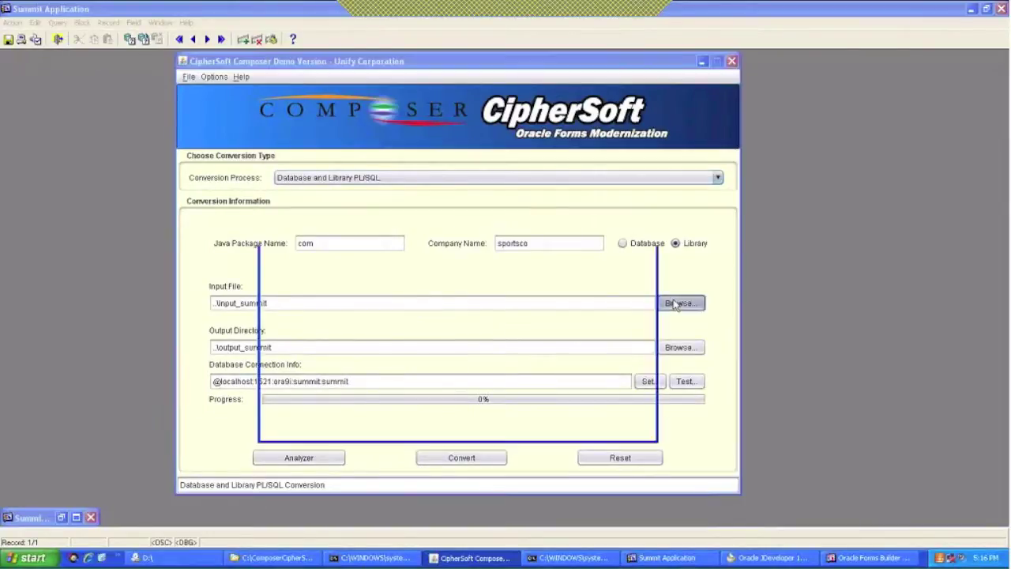
pyautogui.click(306, 285)
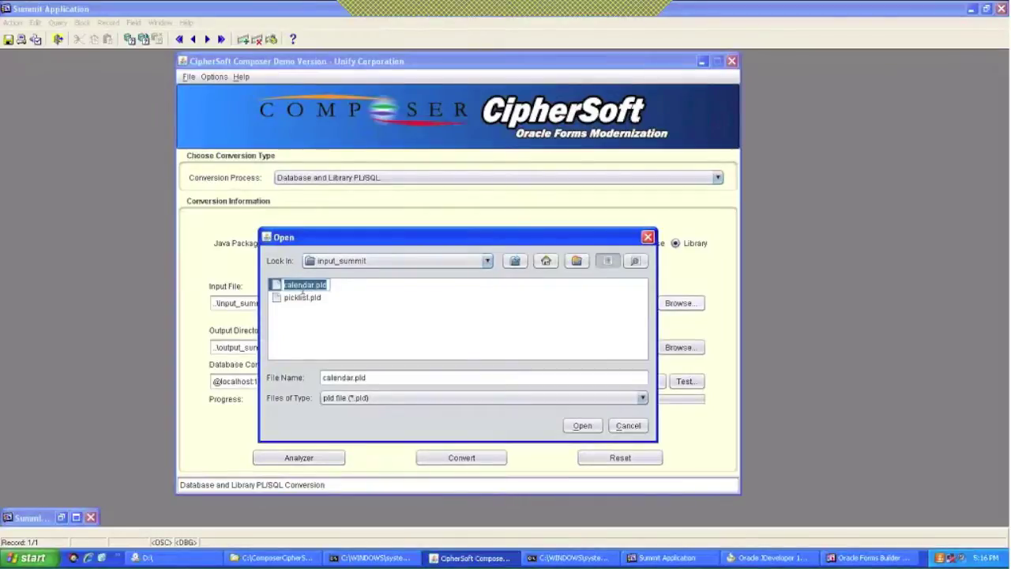
pyautogui.keyDown('shift'); pyautogui.click(304, 298); pyautogui.keyUp('shift')
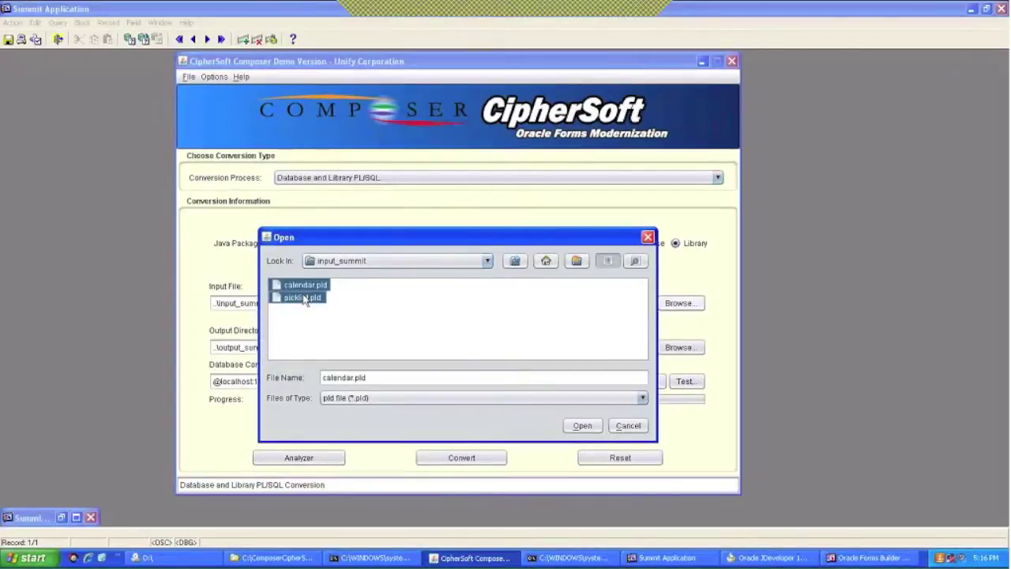
pyautogui.click(596, 427)
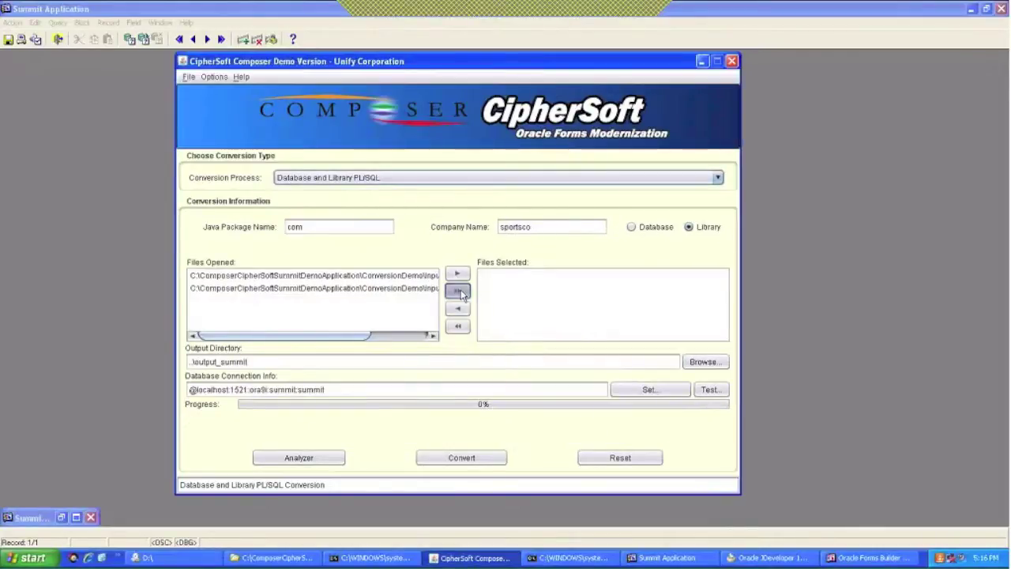
pyautogui.click(458, 290)
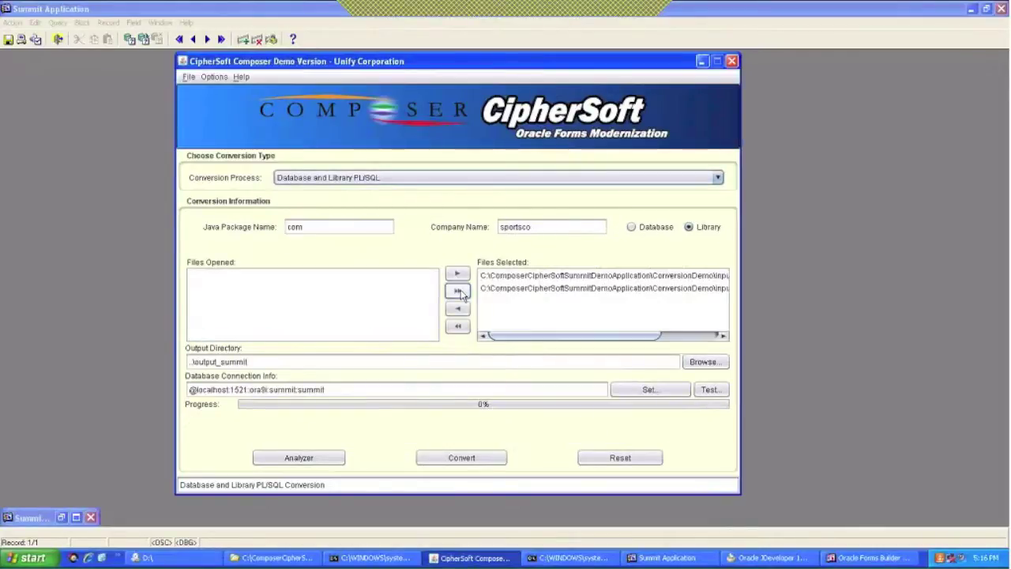
# Step: Convert the two libraries and close the conversion report
pyautogui.click(464, 461)
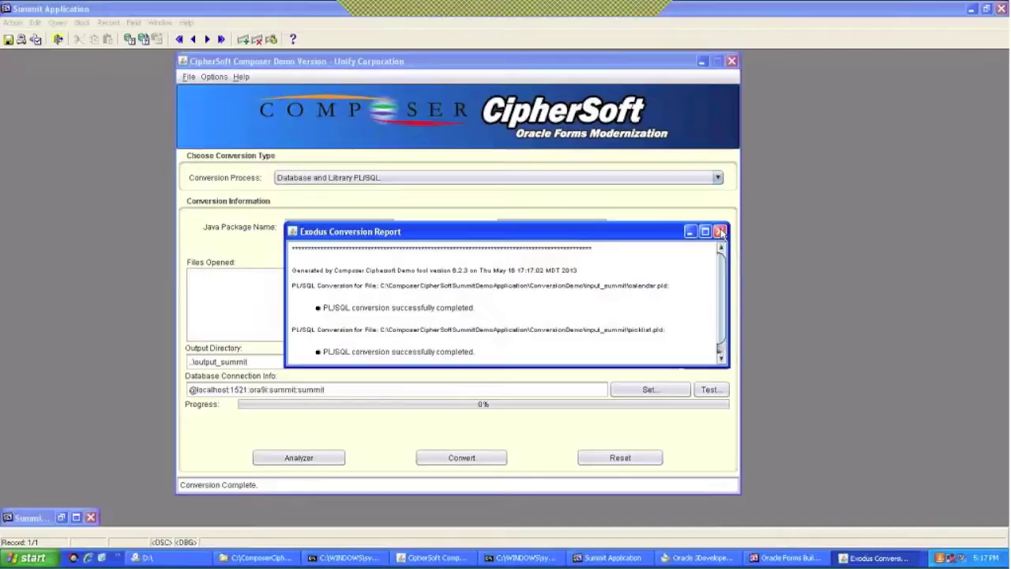
pyautogui.click(720, 231)
pyautogui.click(721, 231)
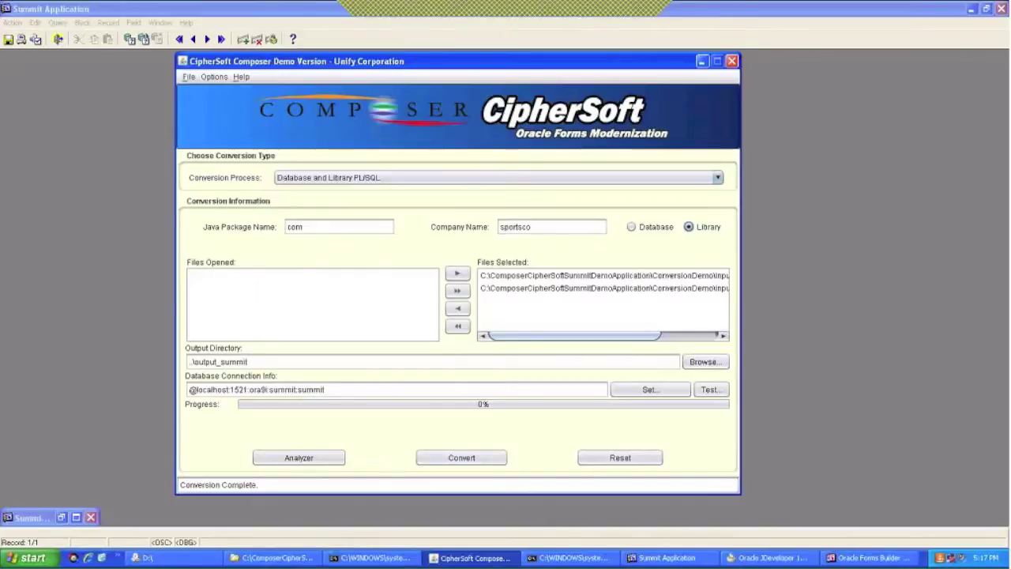
# Step: Set menu module conversion with m_summit.txt as input, convert it and close the report
pyautogui.click(717, 178)
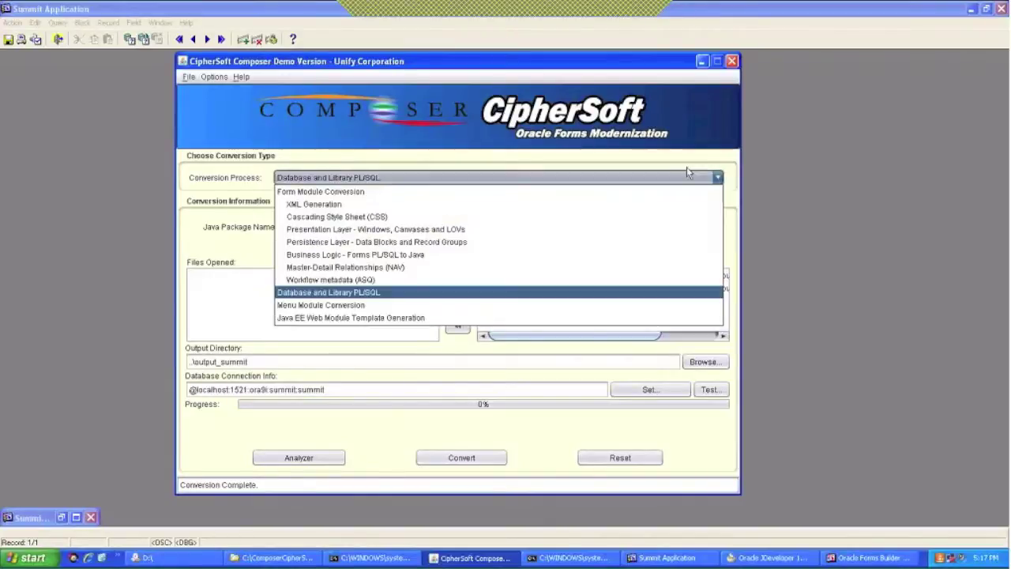
pyautogui.click(388, 307)
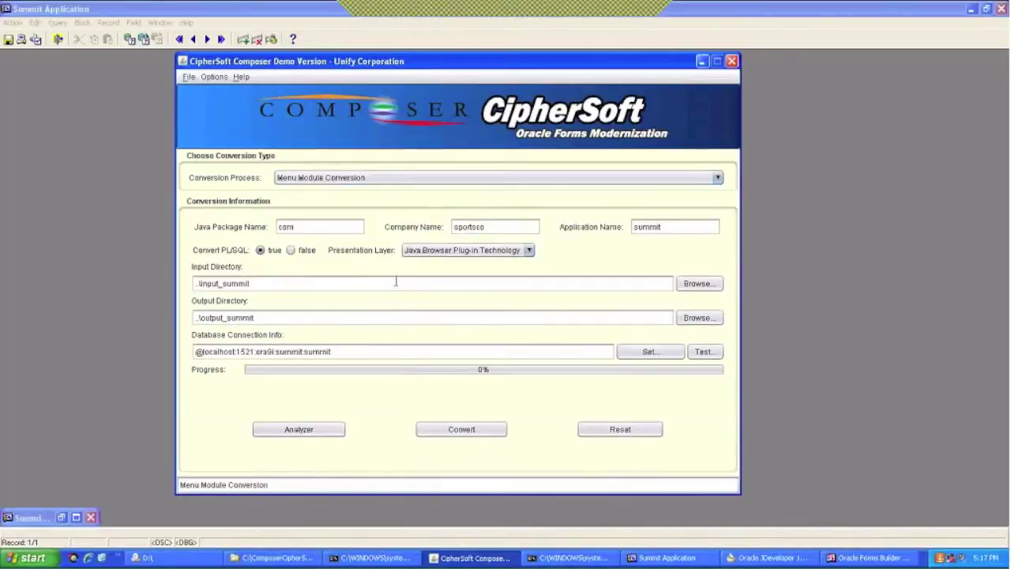
pyautogui.click(698, 283)
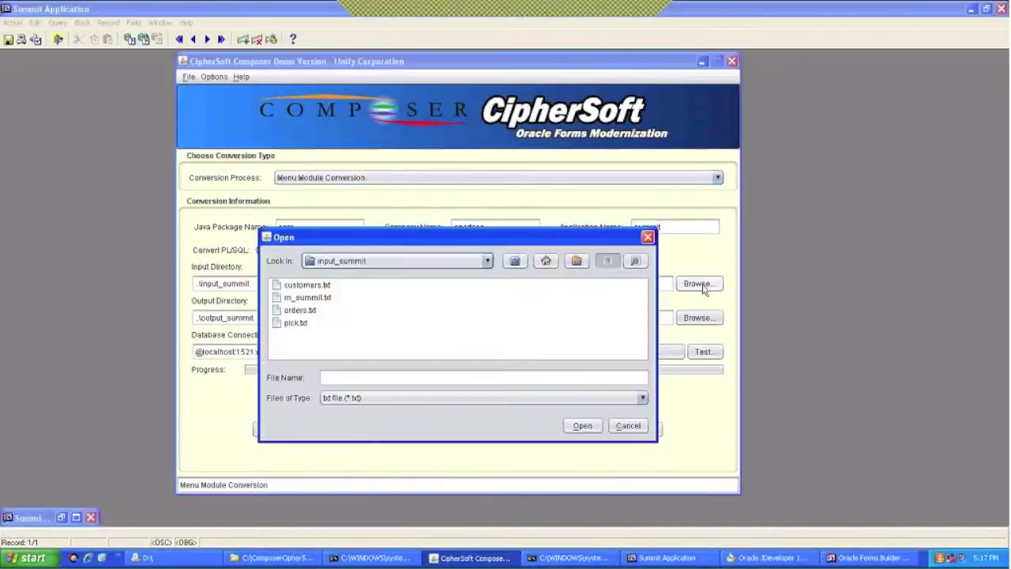
pyautogui.click(308, 299)
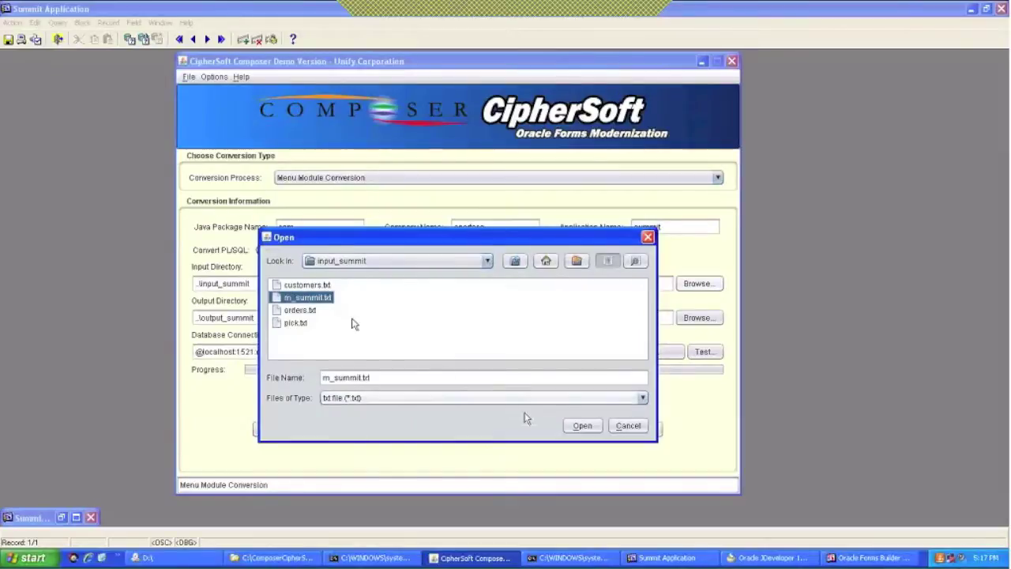
pyautogui.click(572, 430)
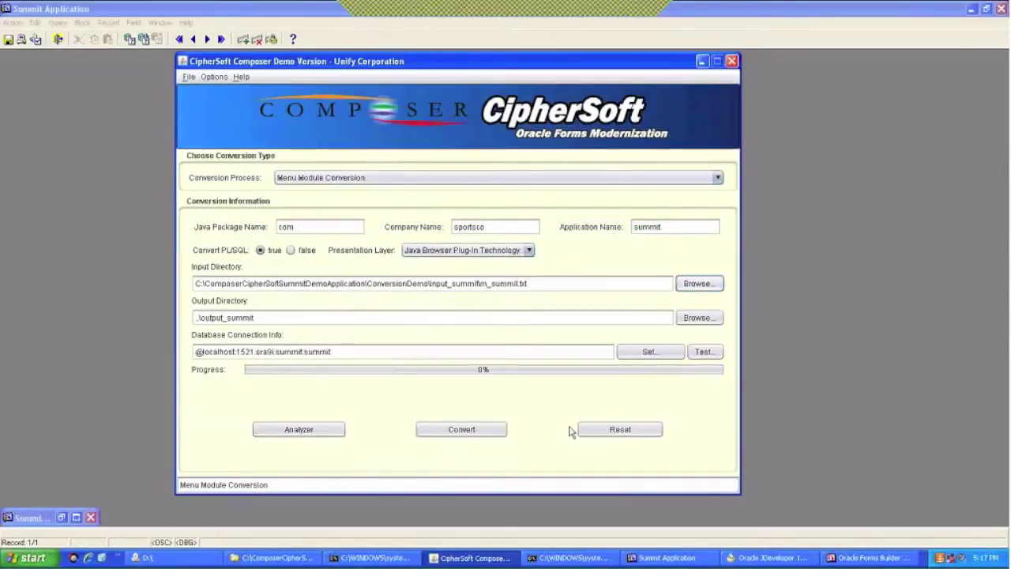
pyautogui.click(464, 430)
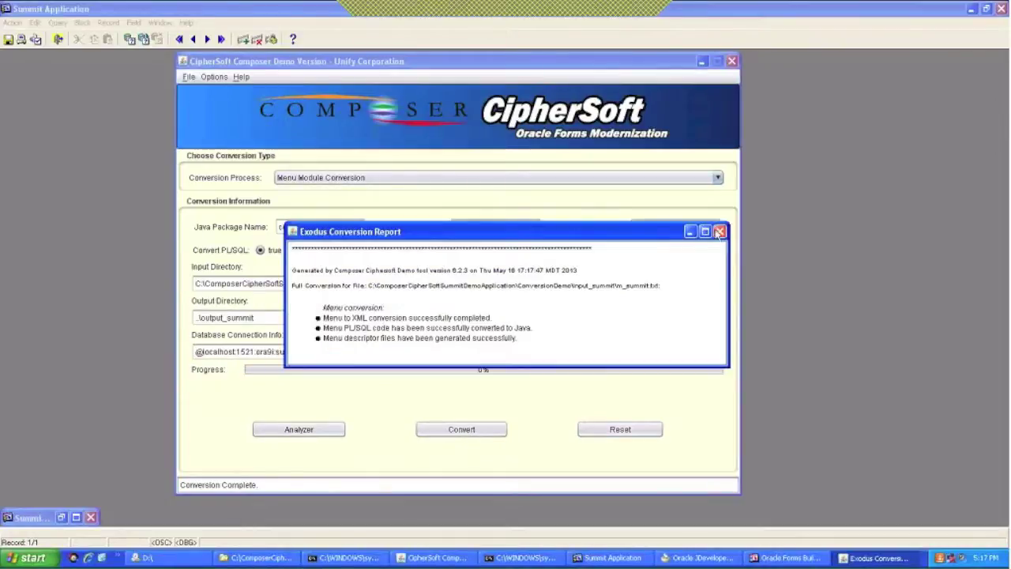
pyautogui.click(719, 230)
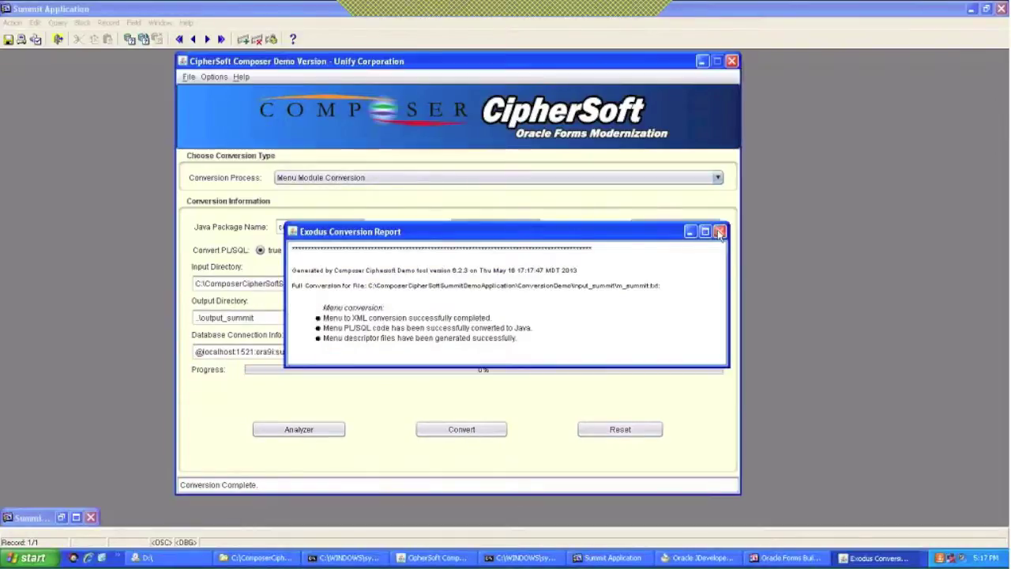
# Step: Select Form Module Conversion and move customers.txt, orders.txt and pick.txt into the selected list
pyautogui.click(718, 181)
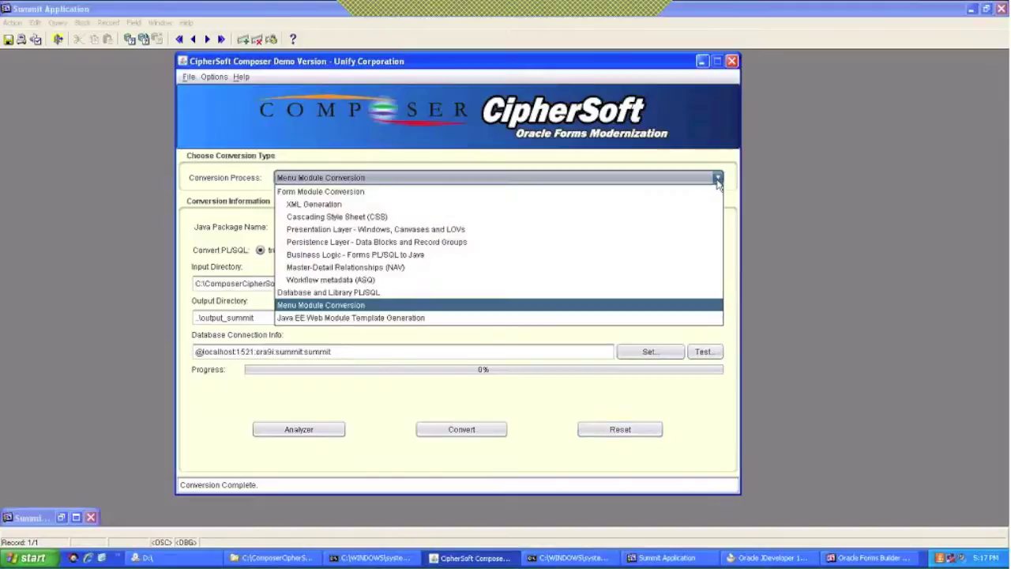
pyautogui.click(343, 193)
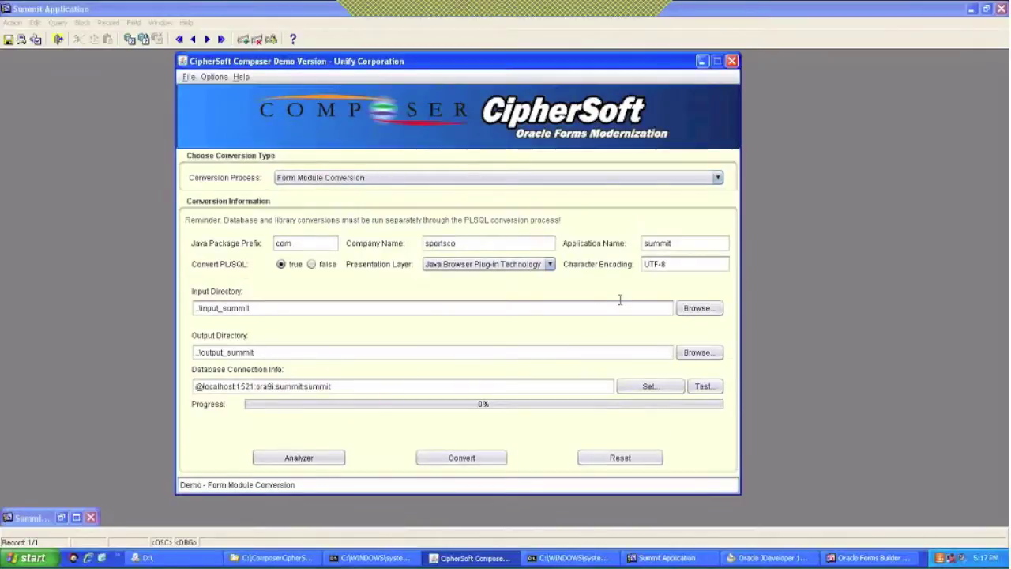
pyautogui.click(697, 308)
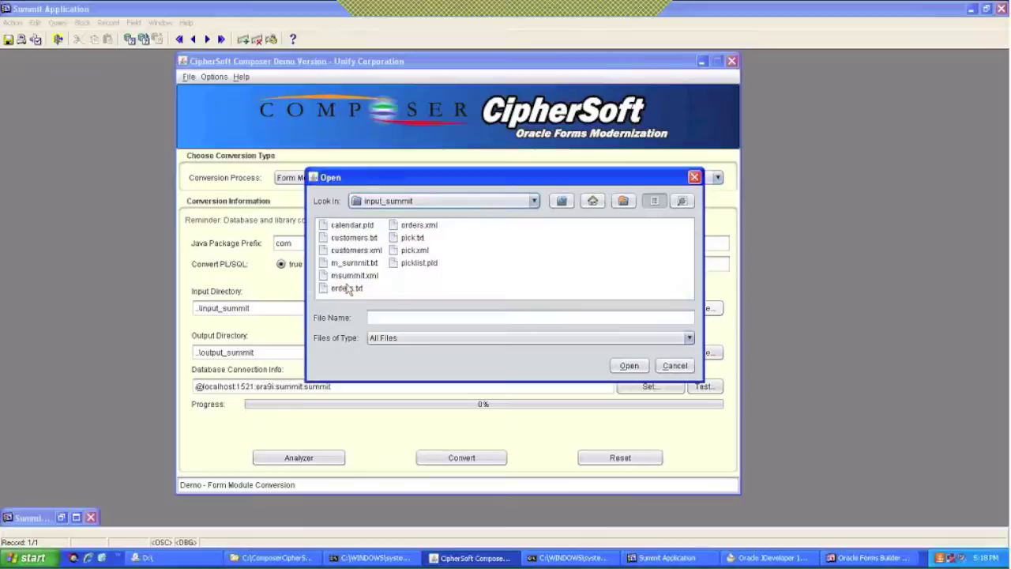
pyautogui.click(351, 238)
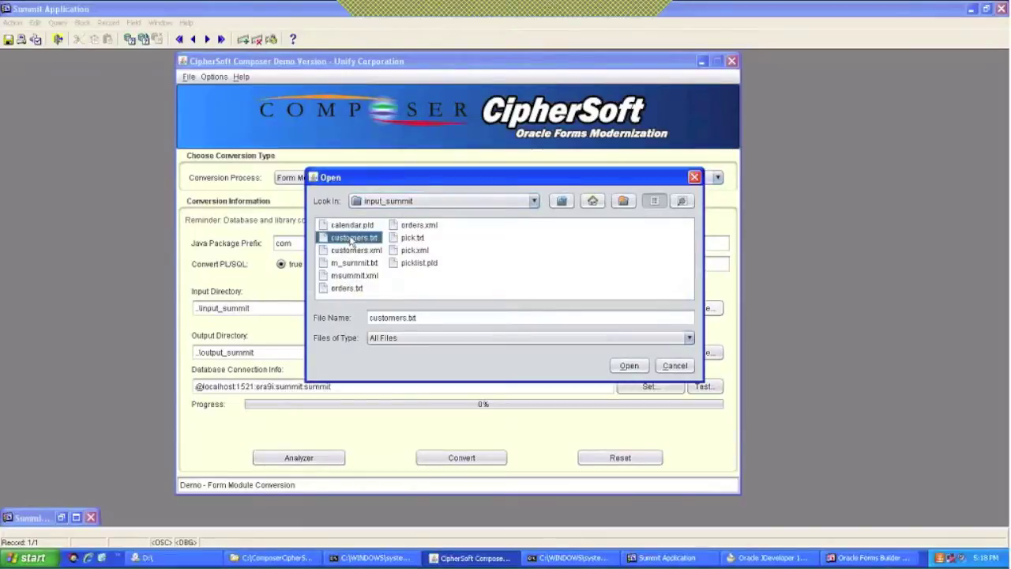
pyautogui.keyDown('ctrl'); pyautogui.click(348, 288); pyautogui.keyUp('ctrl')
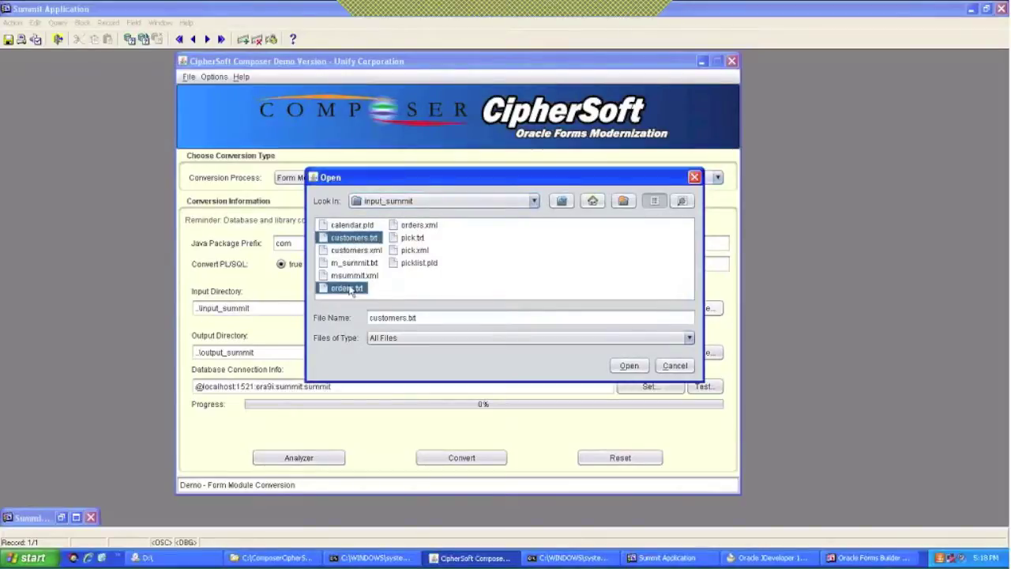
pyautogui.keyDown('ctrl'); pyautogui.click(410, 238); pyautogui.keyUp('ctrl')
pyautogui.click(637, 366)
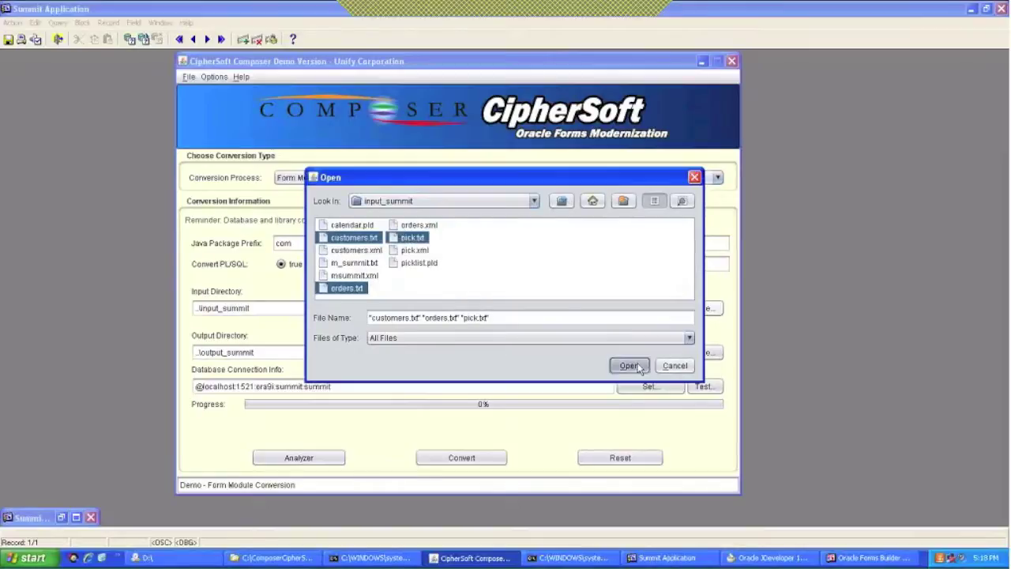
pyautogui.click(458, 296)
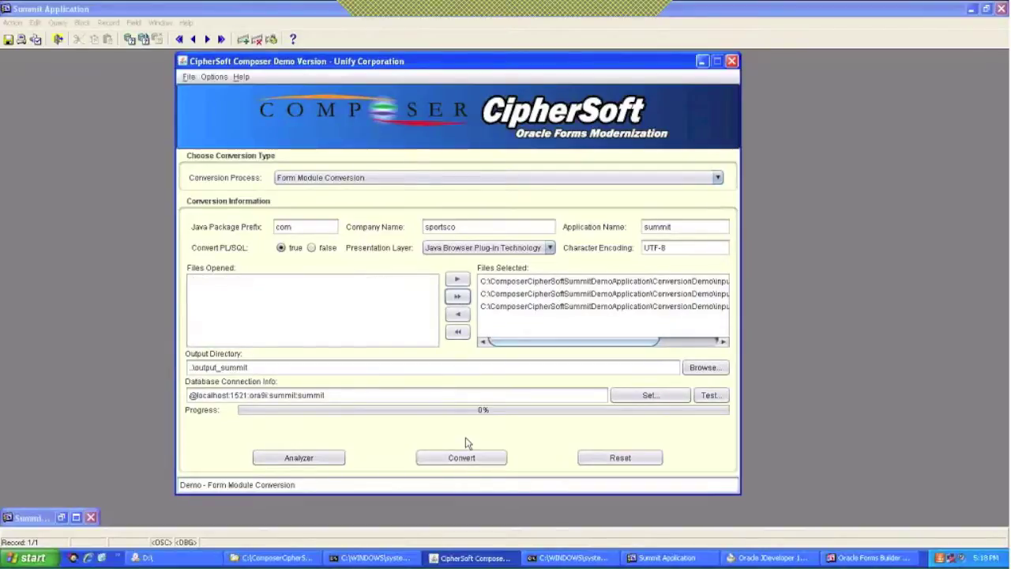
# Step: Convert the customers, orders and pick forms and close the Exodus report
pyautogui.click(463, 460)
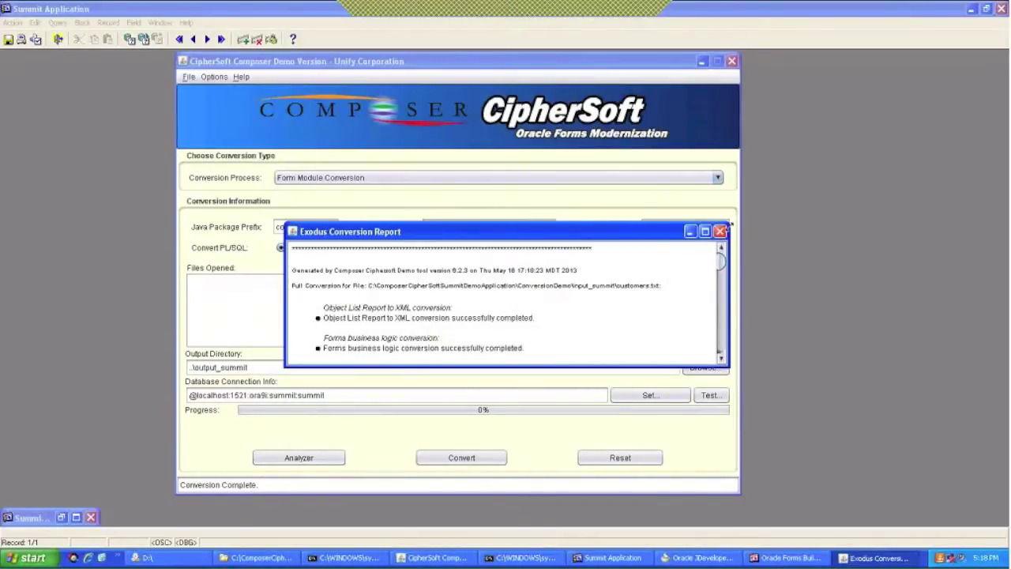
pyautogui.click(720, 232)
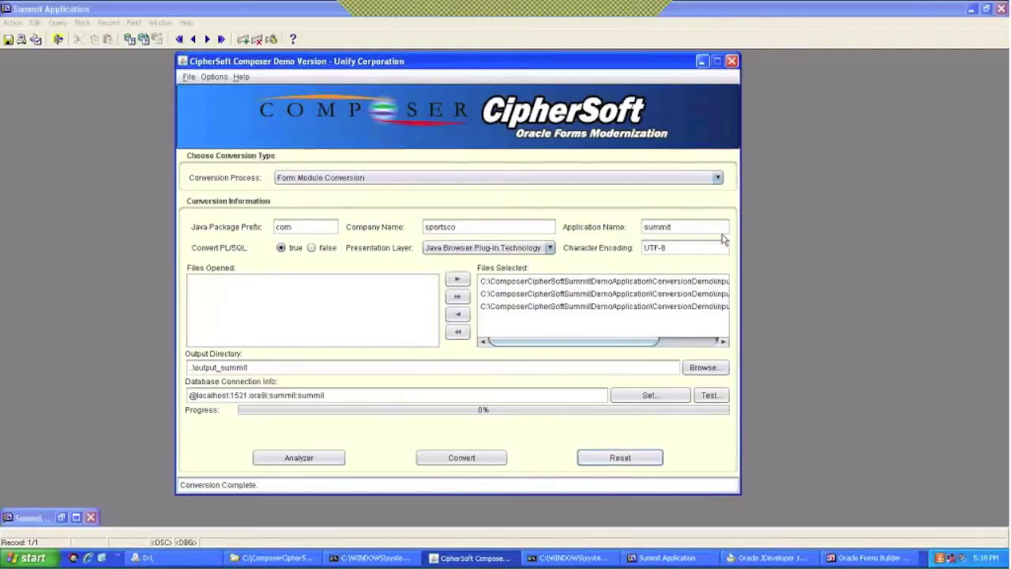
# Step: Generate the Java EE Web Module with main form customers and Compile Java ticked, then close the report
pyautogui.click(719, 178)
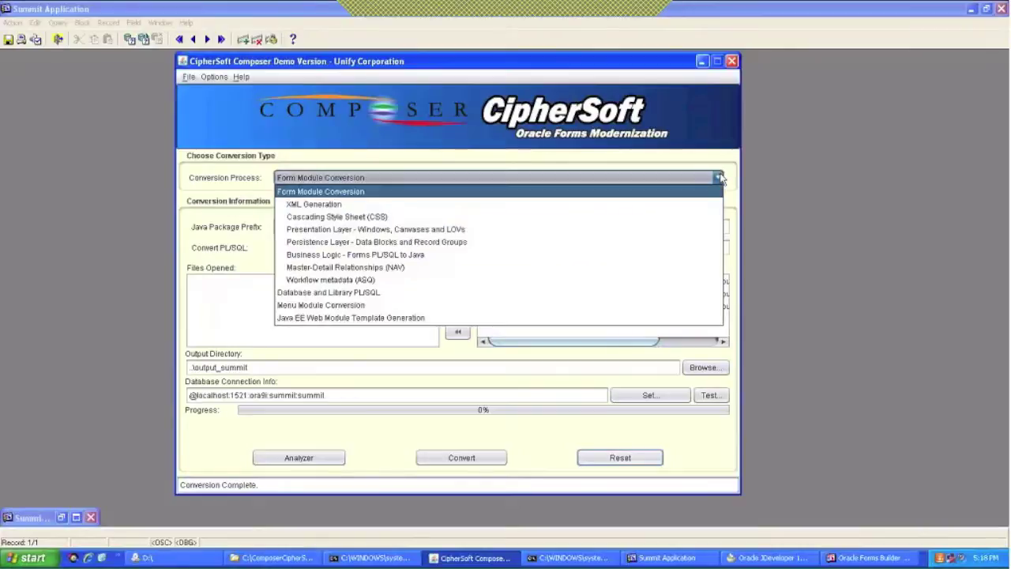
pyautogui.click(408, 318)
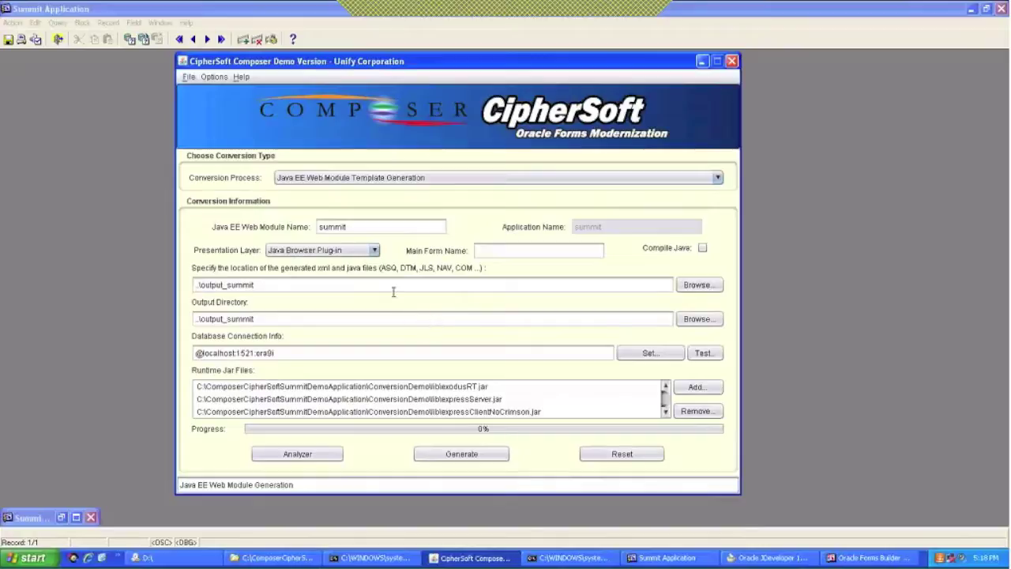
pyautogui.click(478, 250)
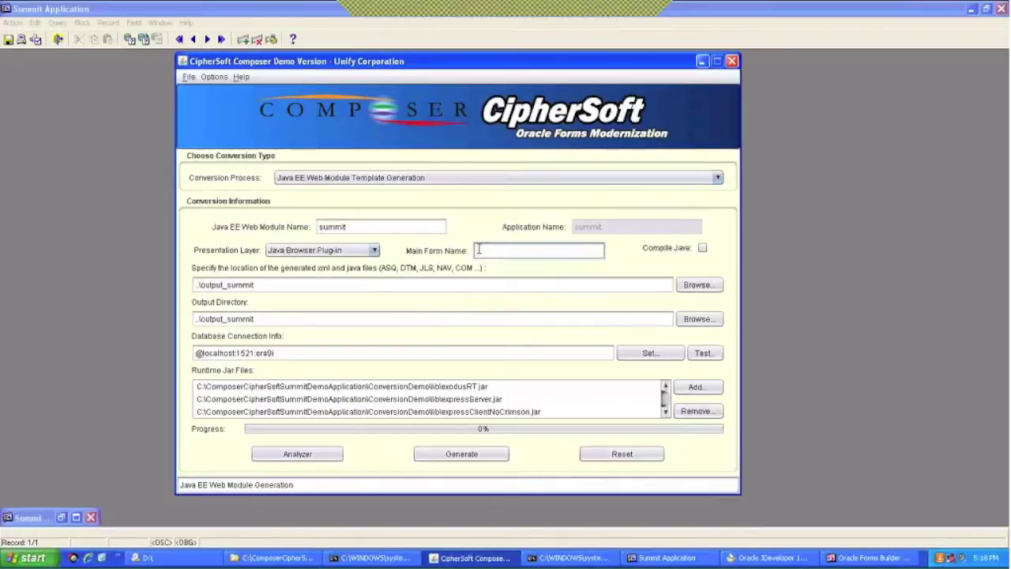
pyautogui.write('customers')
pyautogui.click(703, 248)
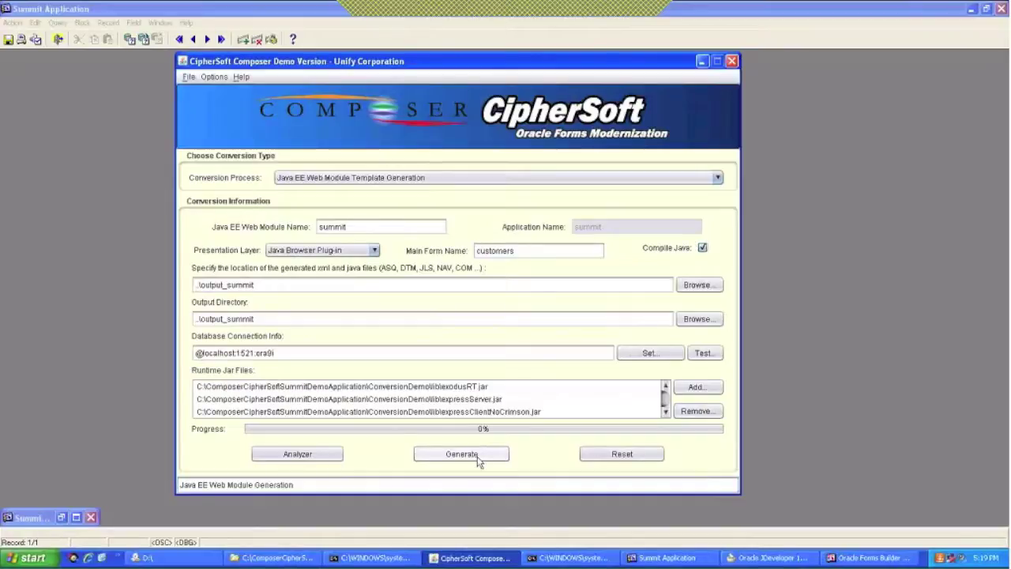
pyautogui.click(478, 462)
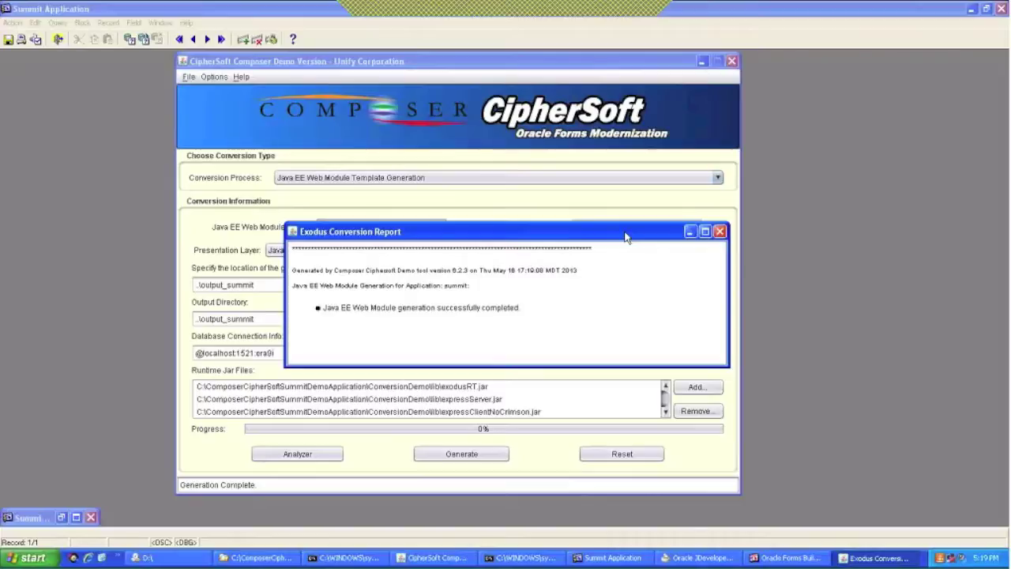
pyautogui.click(719, 232)
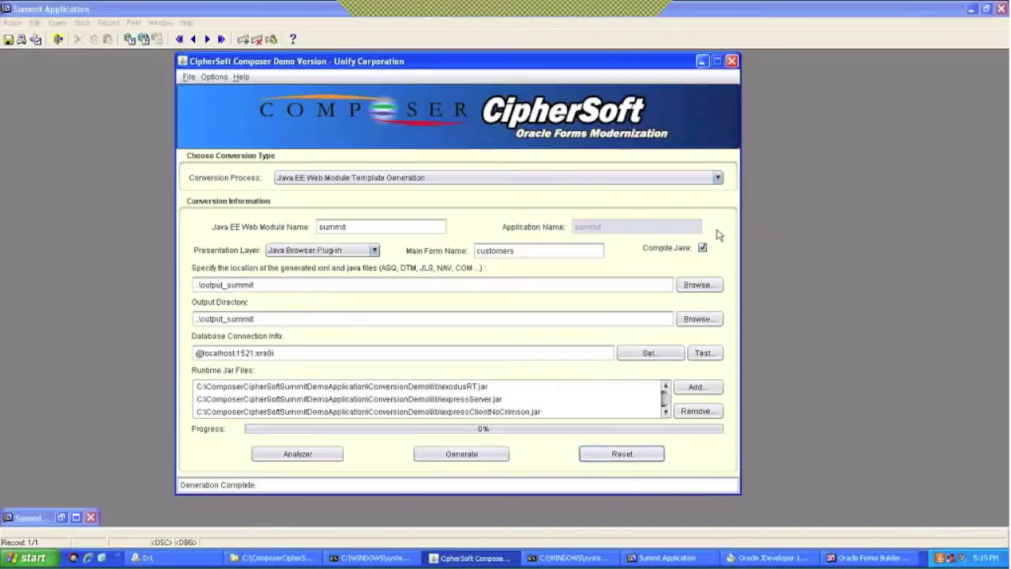
# Step: Copy summit.war from output_summit\webModule and go to the Tomcat6 webapps folder
pyautogui.click(703, 61)
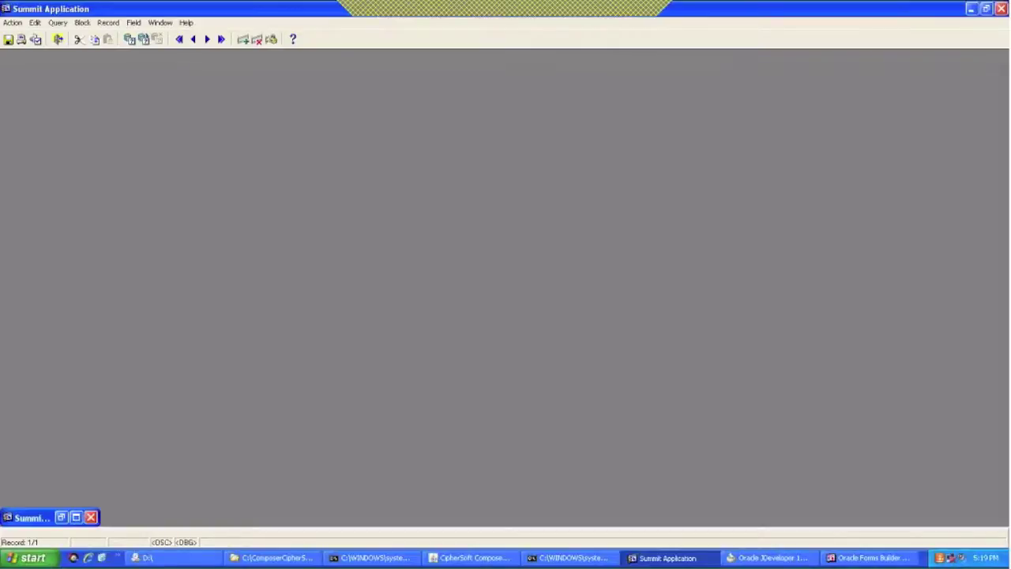
pyautogui.click(281, 558)
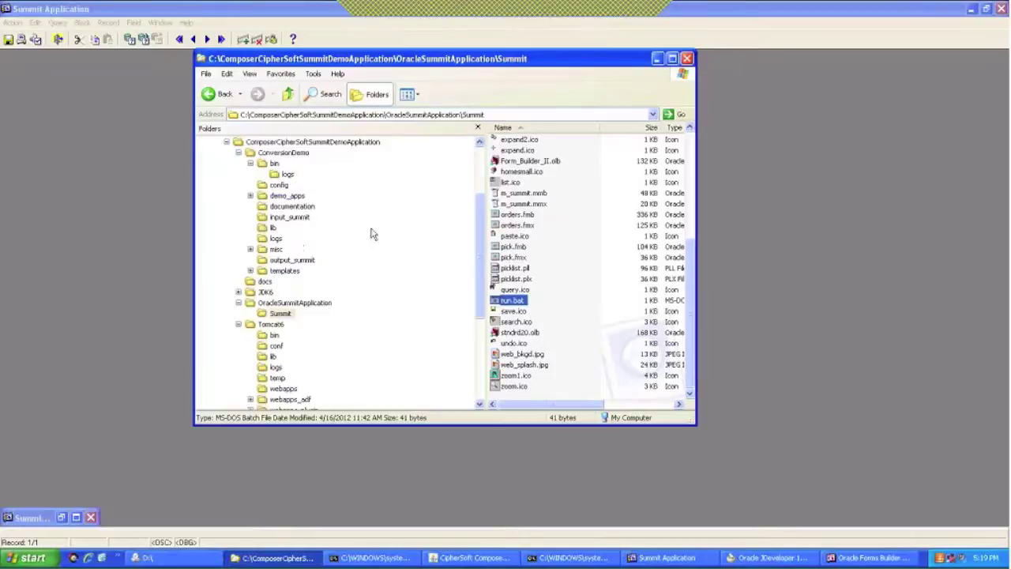
pyautogui.click(284, 262)
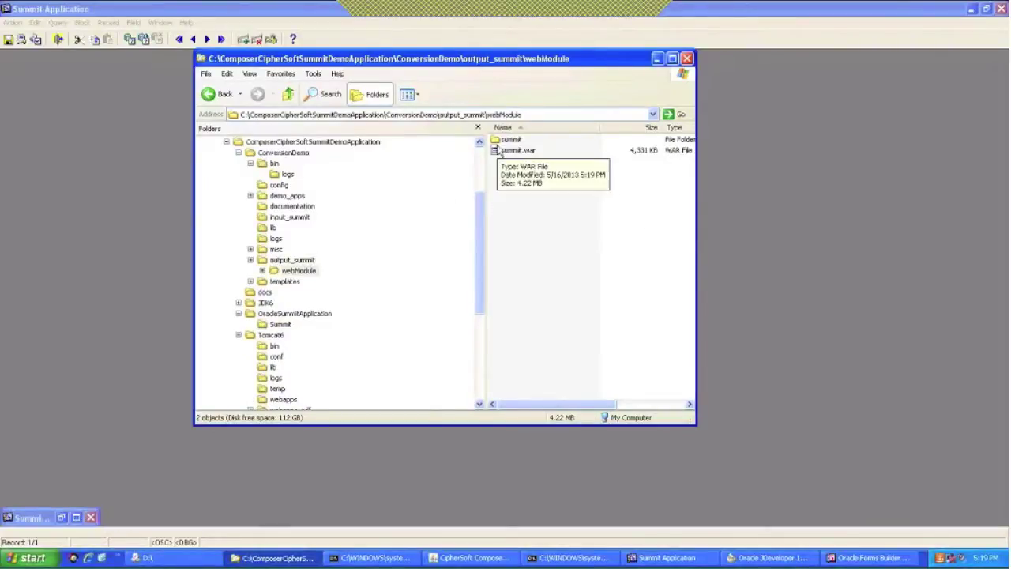
pyautogui.click(498, 154)
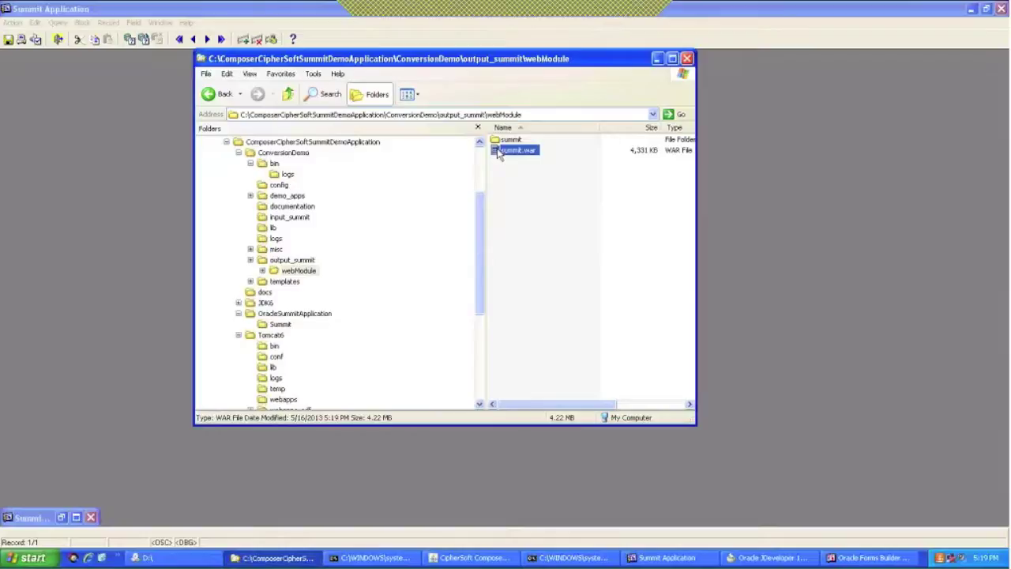
pyautogui.rightClick(497, 154)
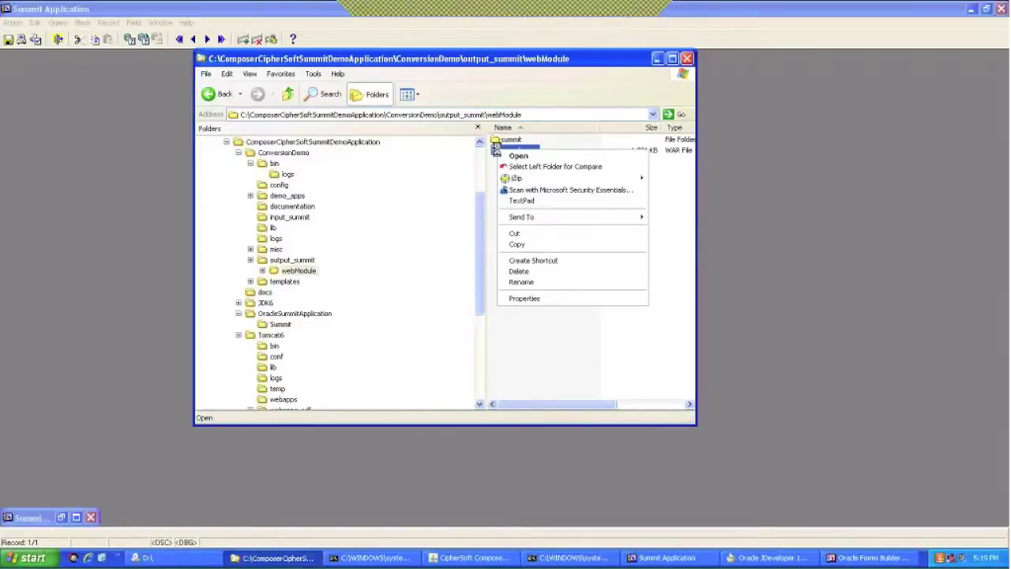
pyautogui.click(535, 250)
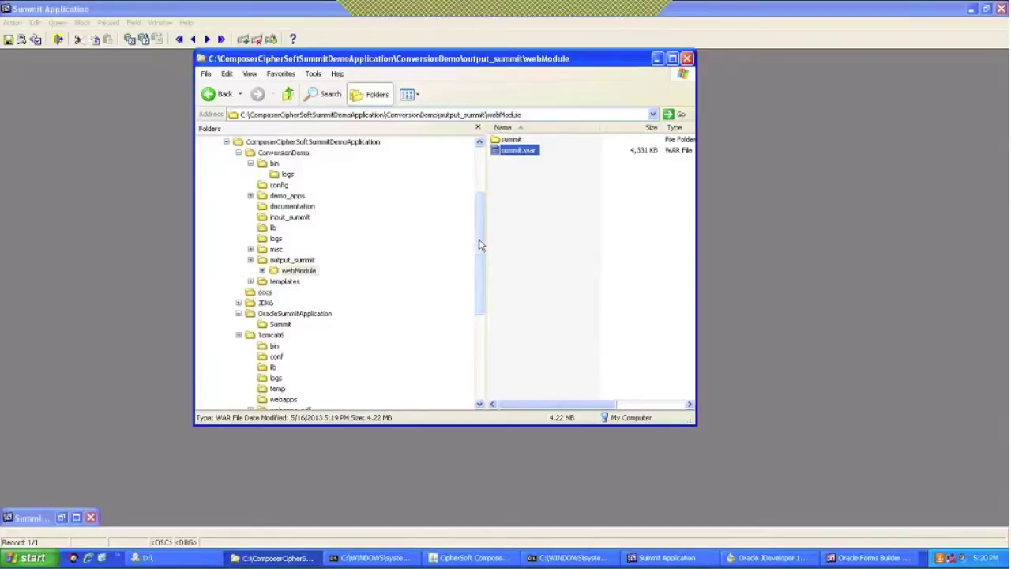
pyautogui.moveTo(480, 245); pyautogui.dragTo(481, 282)
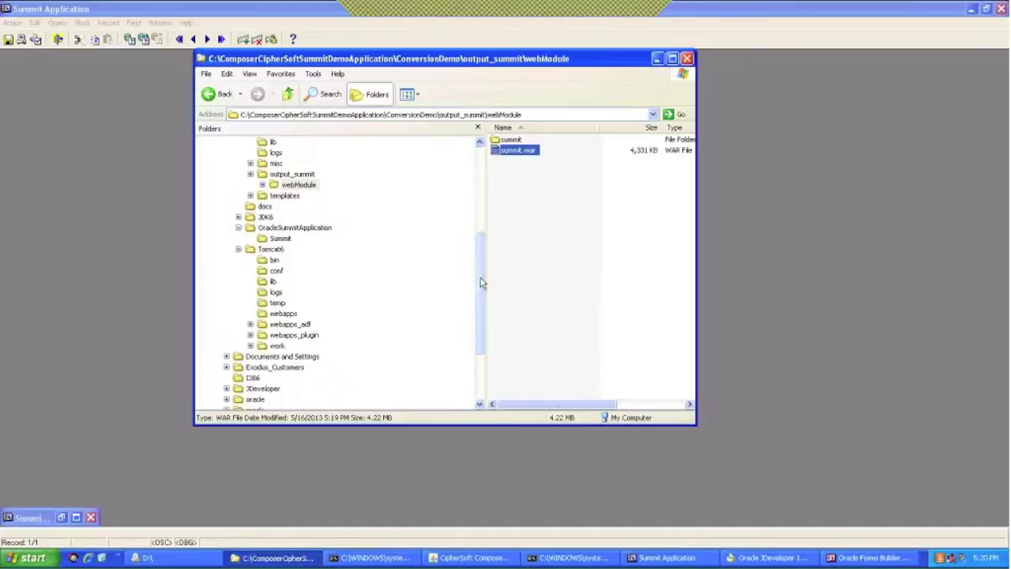
pyautogui.click(282, 314)
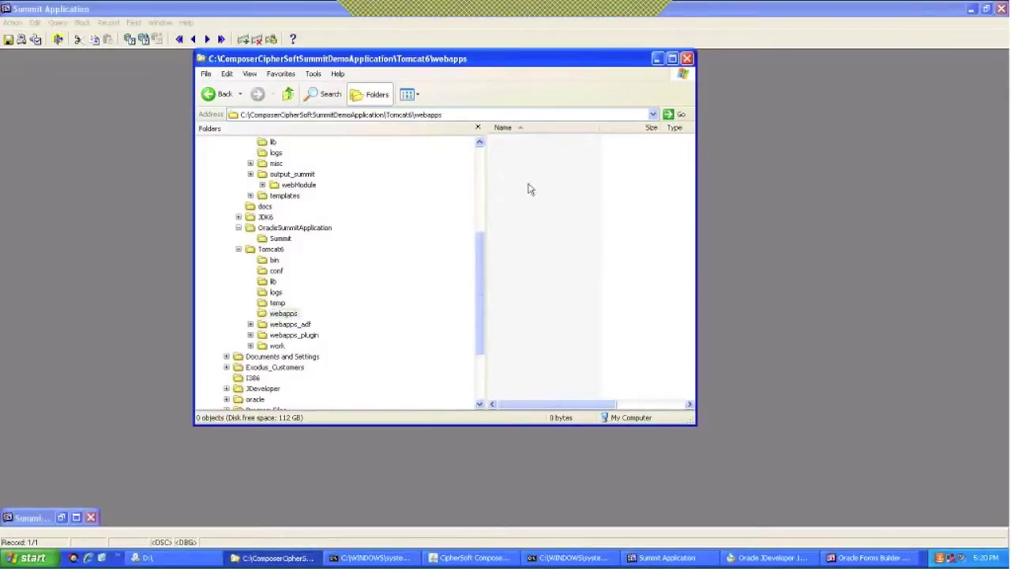
# Step: Paste summit.war into Tomcat6\webapps, then go to Tomcat6's bin folder
pyautogui.rightClick(509, 163)
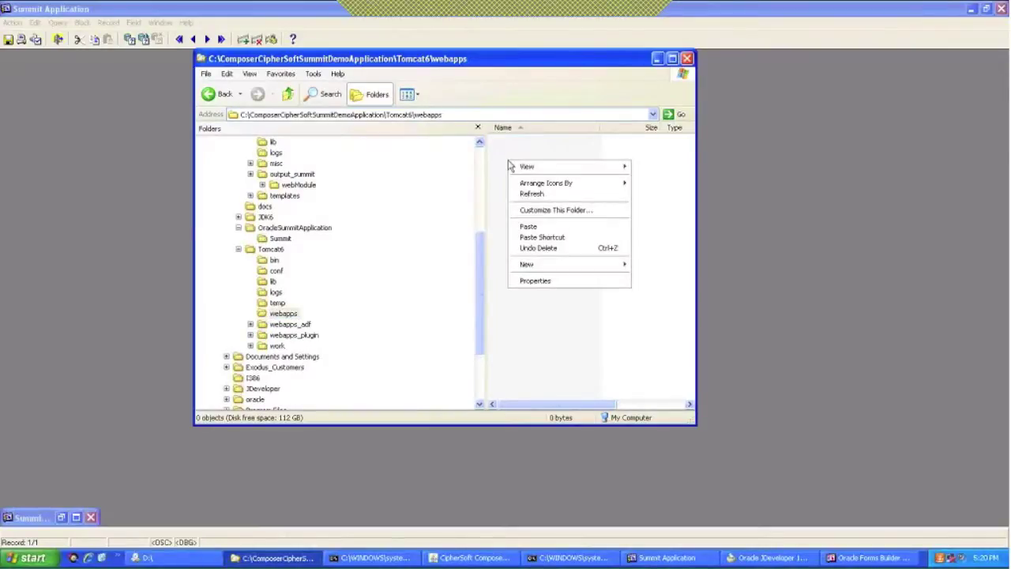
pyautogui.click(530, 226)
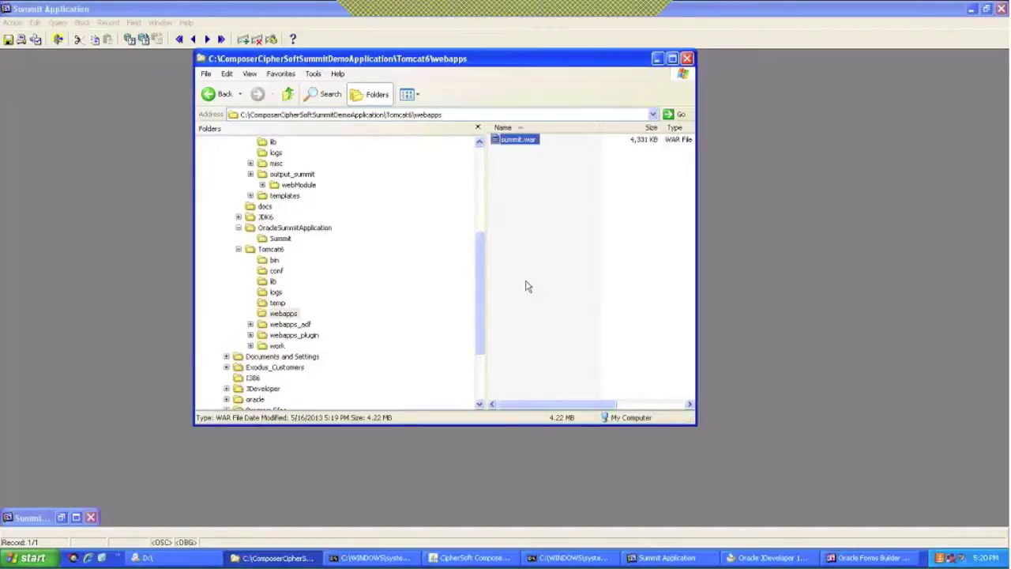
pyautogui.click(274, 261)
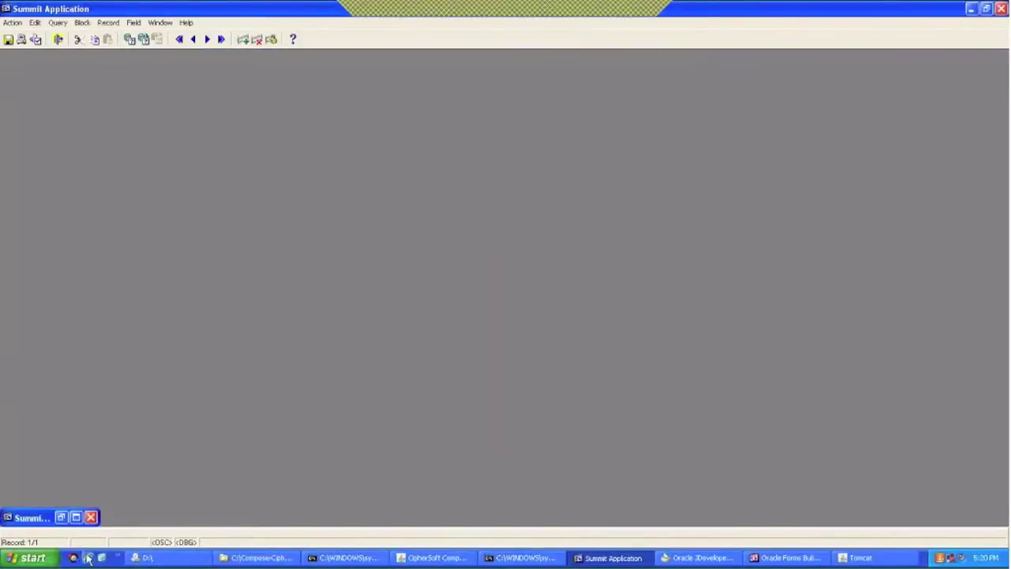
pyautogui.click(87, 558)
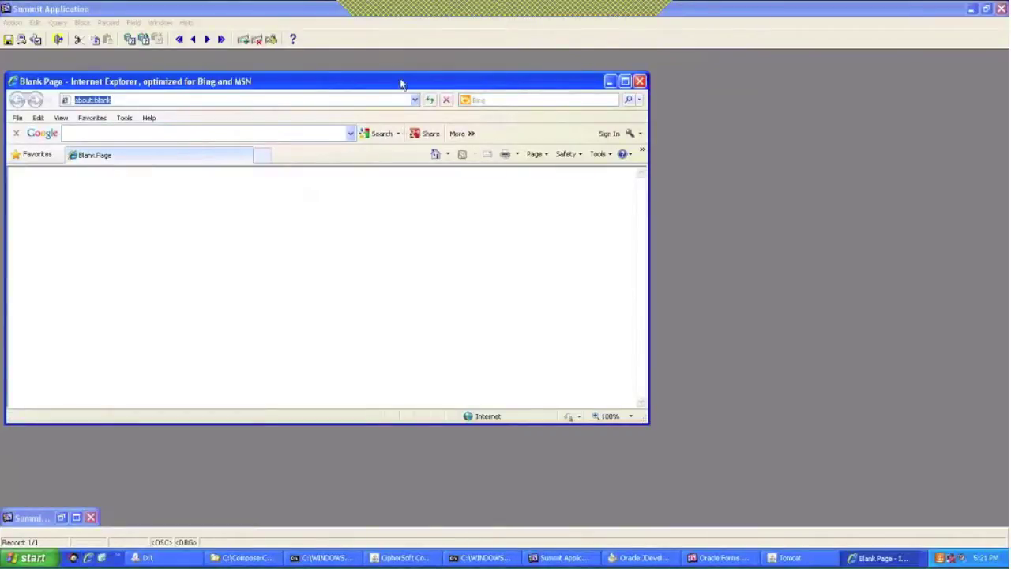
pyautogui.click(416, 99)
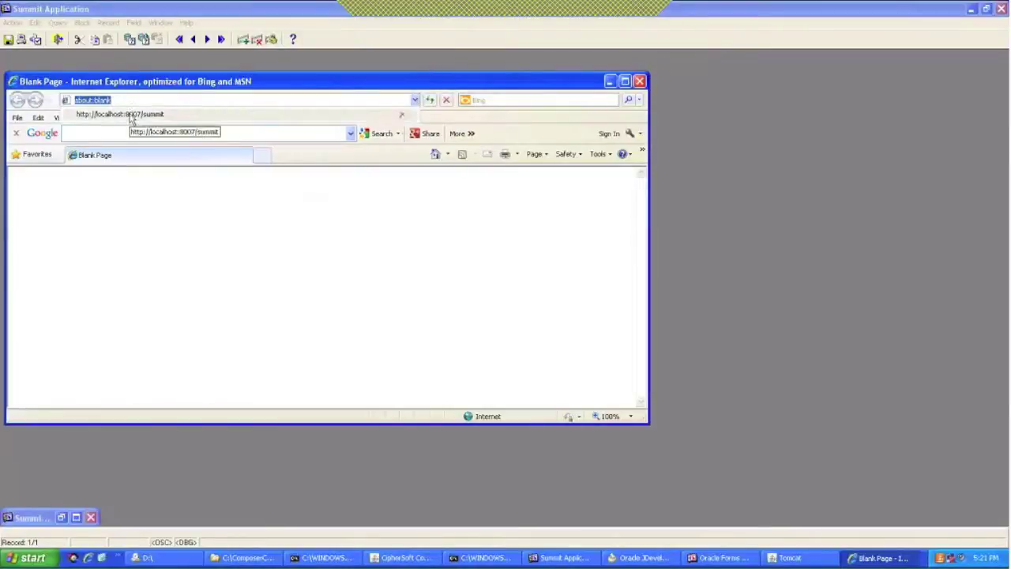
pyautogui.click(131, 115)
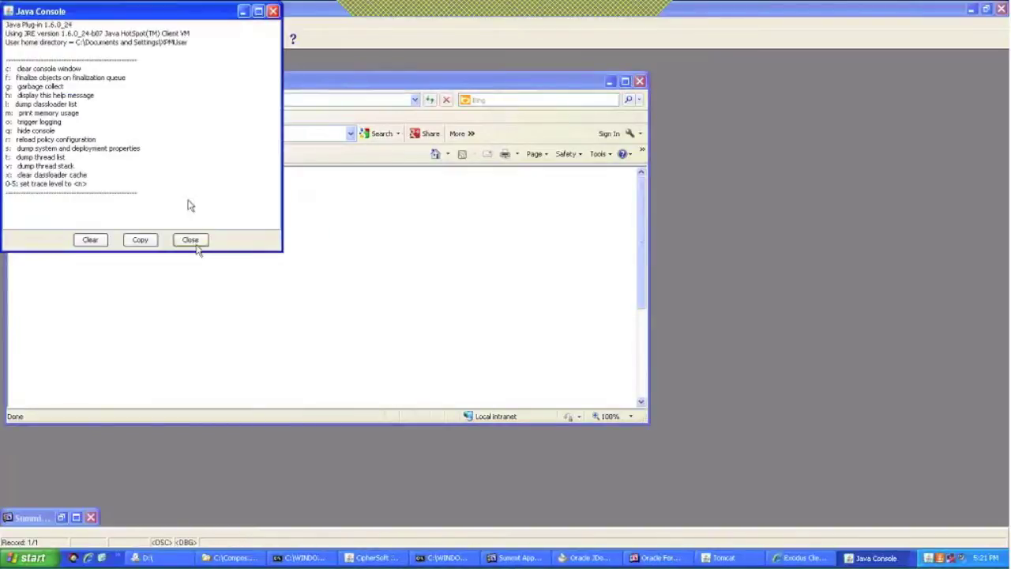
# Step: Dismiss the Java Console and log in with the login and password
pyautogui.click(193, 241)
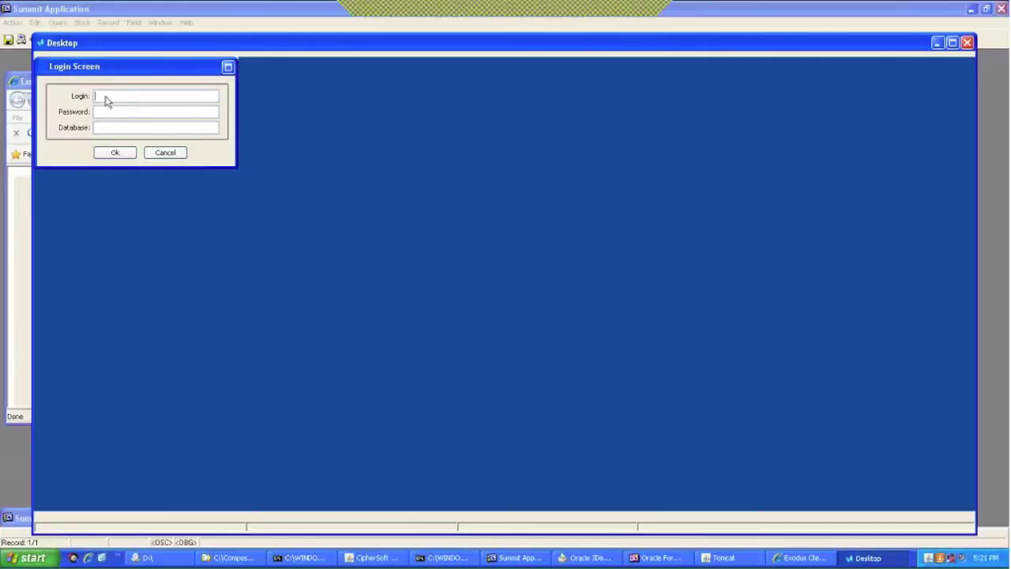
pyautogui.write('summit')
pyautogui.press('Tab')
pyautogui.write('summit')
pyautogui.press('Return')
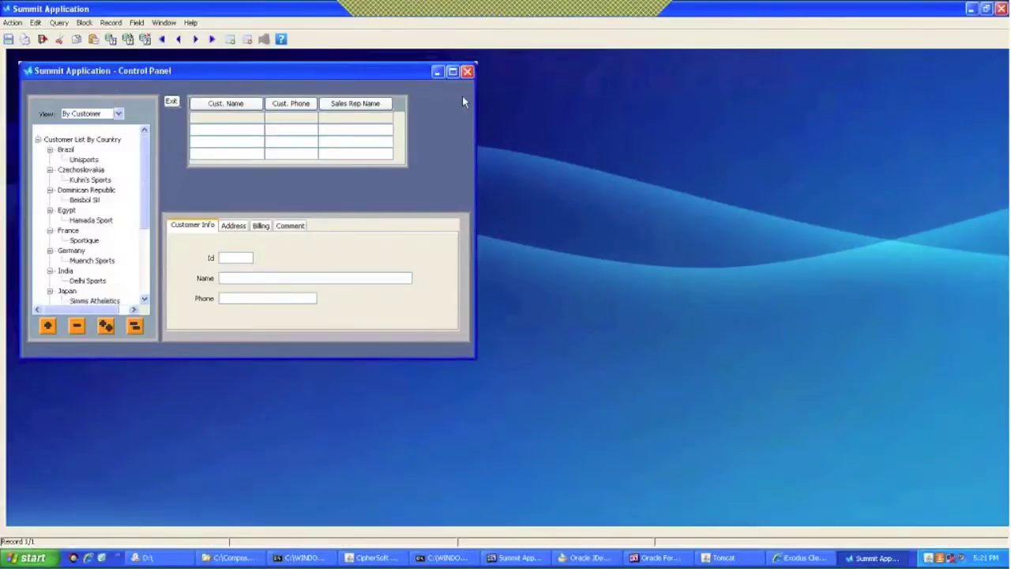
# Step: Restore and shrink the converted Summit window, then move it to the right side
pyautogui.click(988, 11)
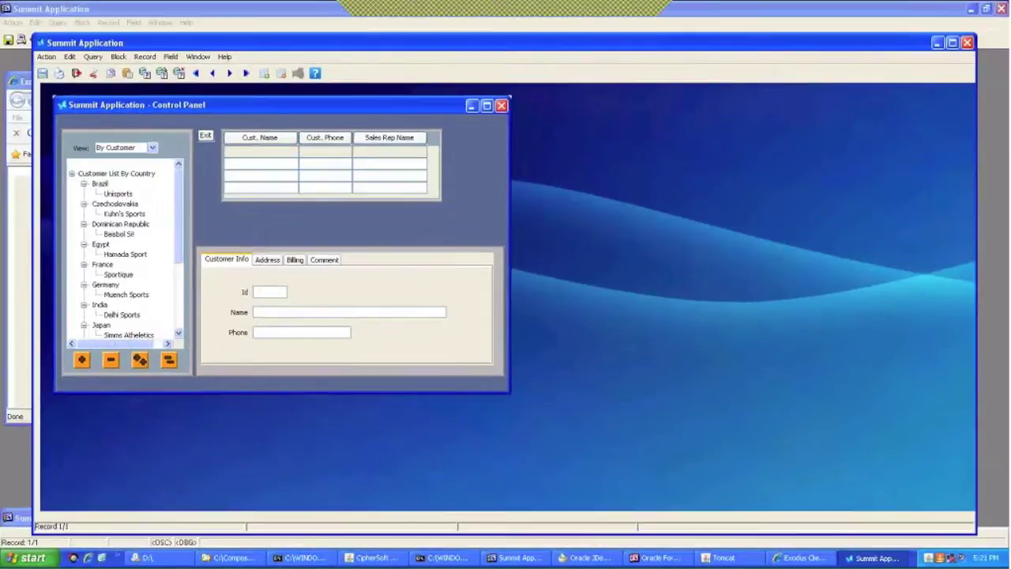
pyautogui.moveTo(976, 120); pyautogui.dragTo(524, 144)
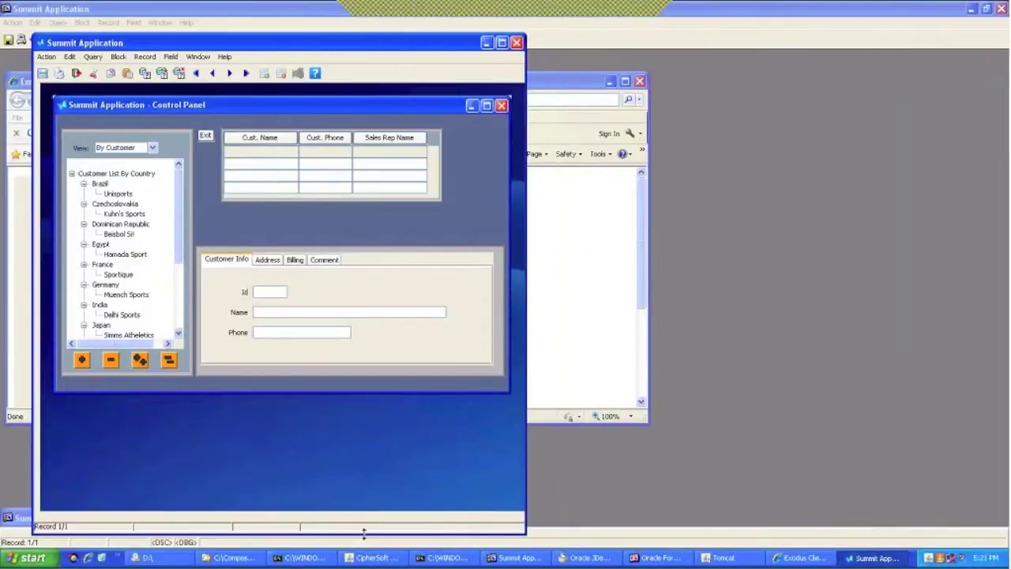
pyautogui.moveTo(363, 535); pyautogui.dragTo(368, 433)
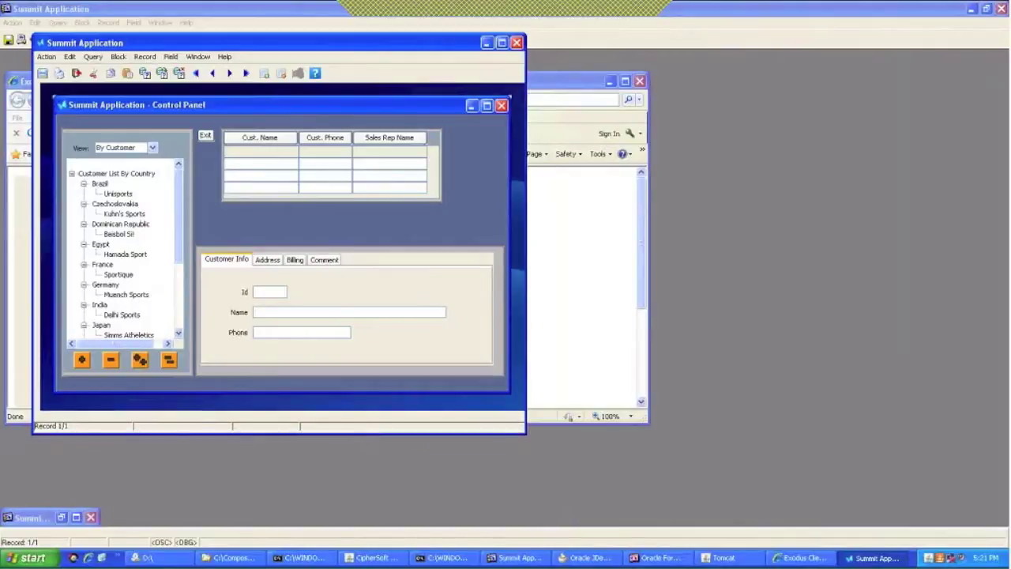
pyautogui.click(609, 81)
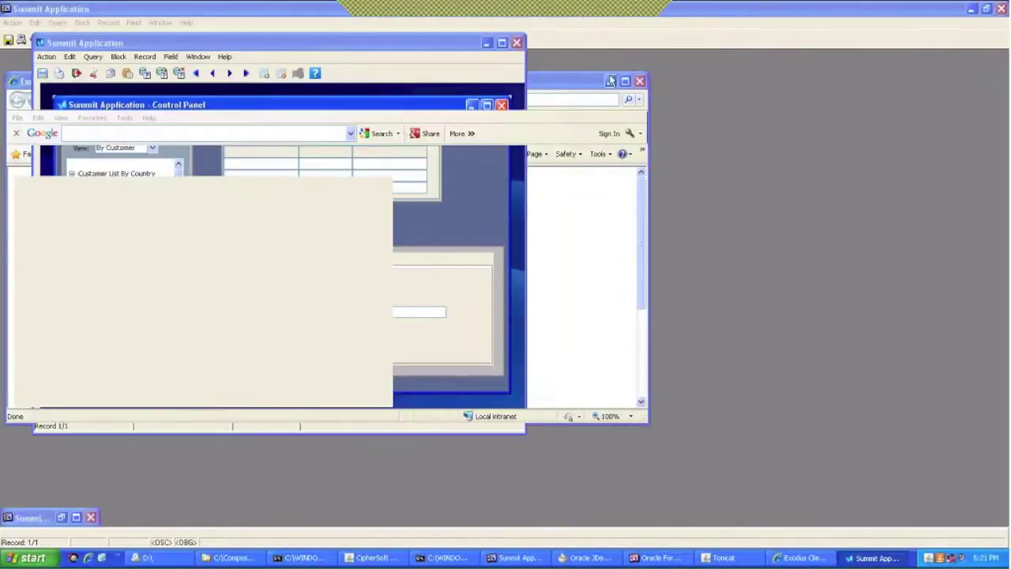
pyautogui.moveTo(441, 34); pyautogui.dragTo(901, 72)
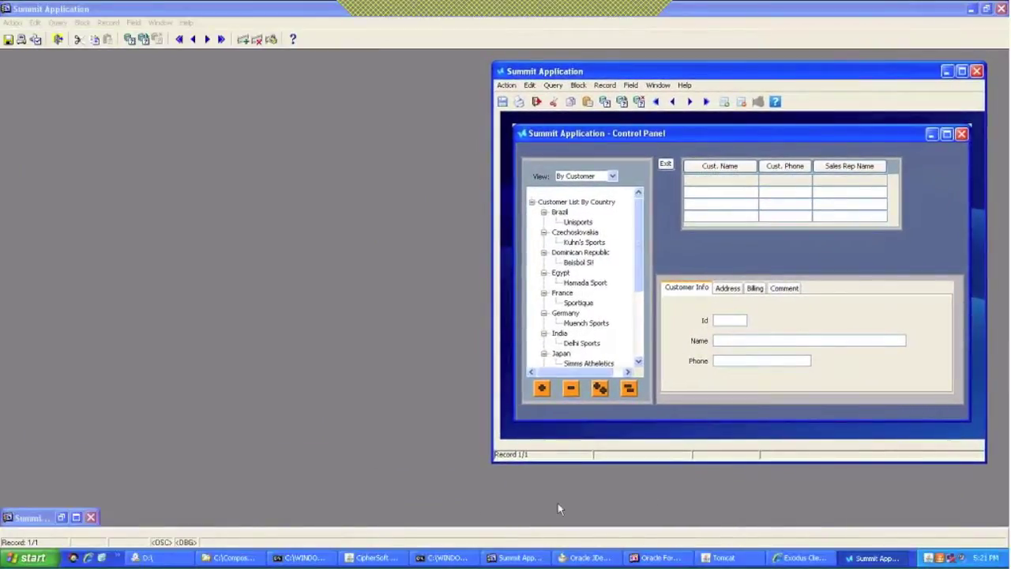
# Step: Bring back the original Summit app, maximize its Control Panel, and shrink its window
pyautogui.click(518, 558)
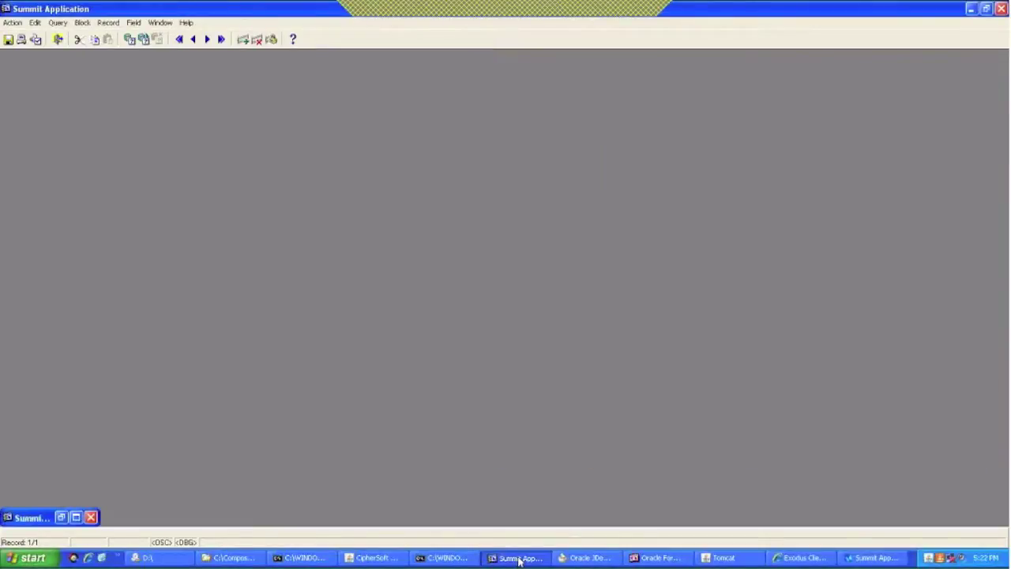
pyautogui.click(518, 558)
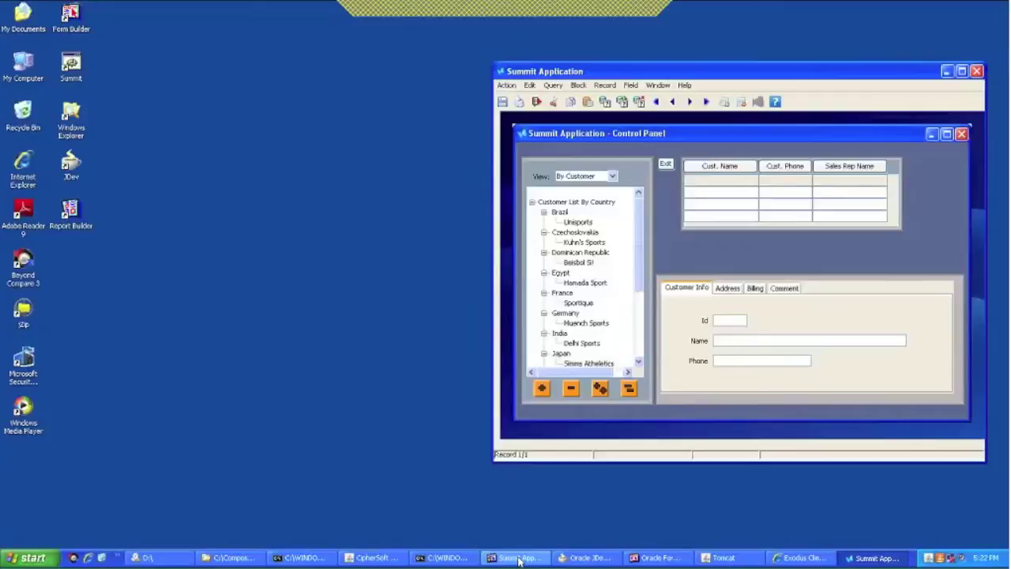
pyautogui.click(519, 559)
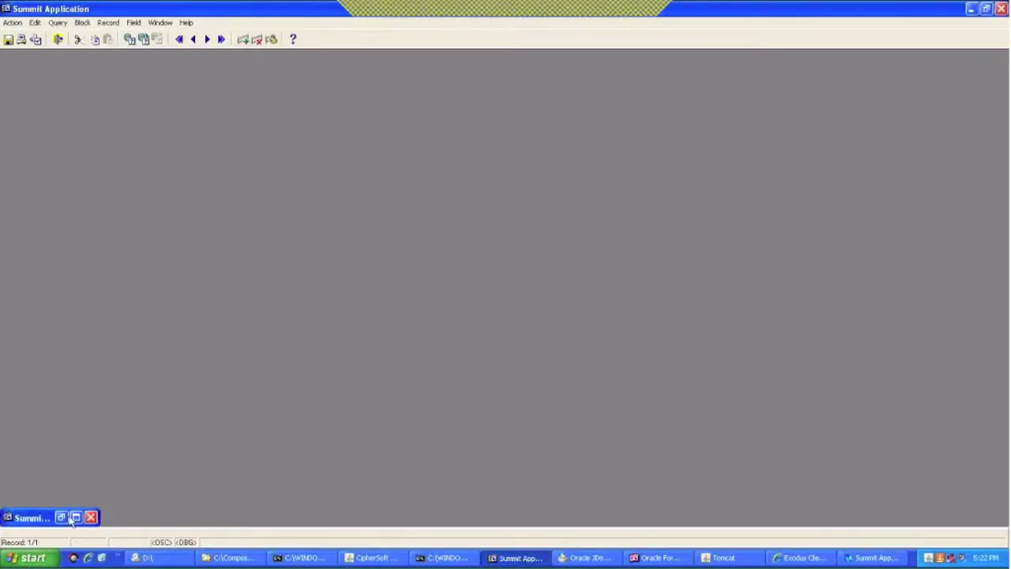
pyautogui.click(75, 517)
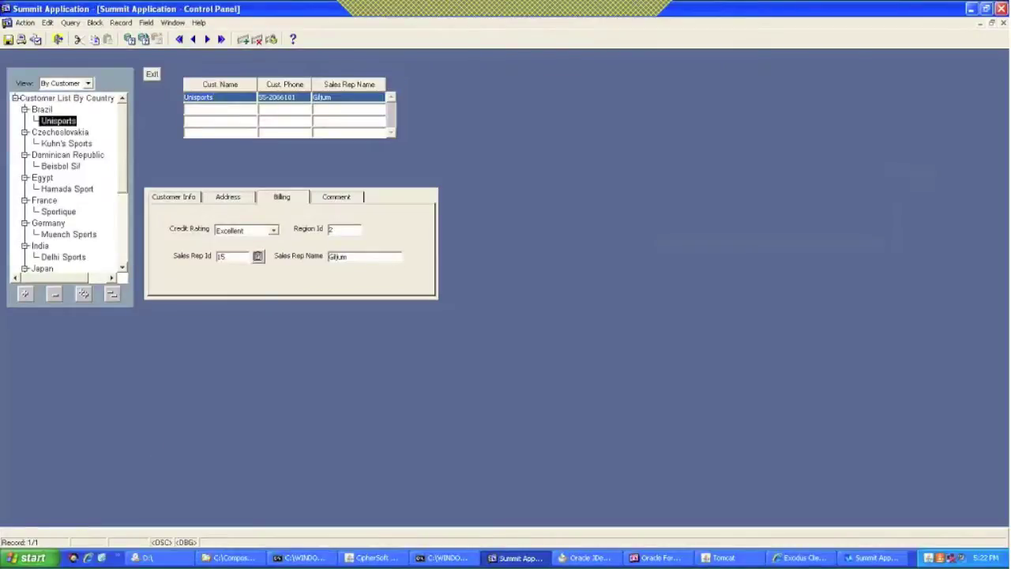
pyautogui.click(987, 9)
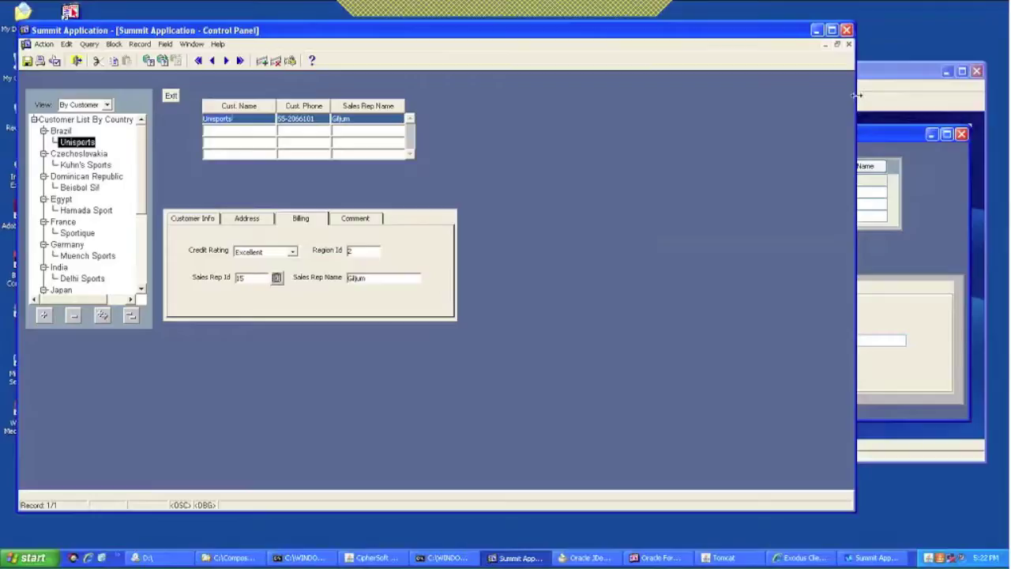
pyautogui.moveTo(853, 95); pyautogui.dragTo(488, 101)
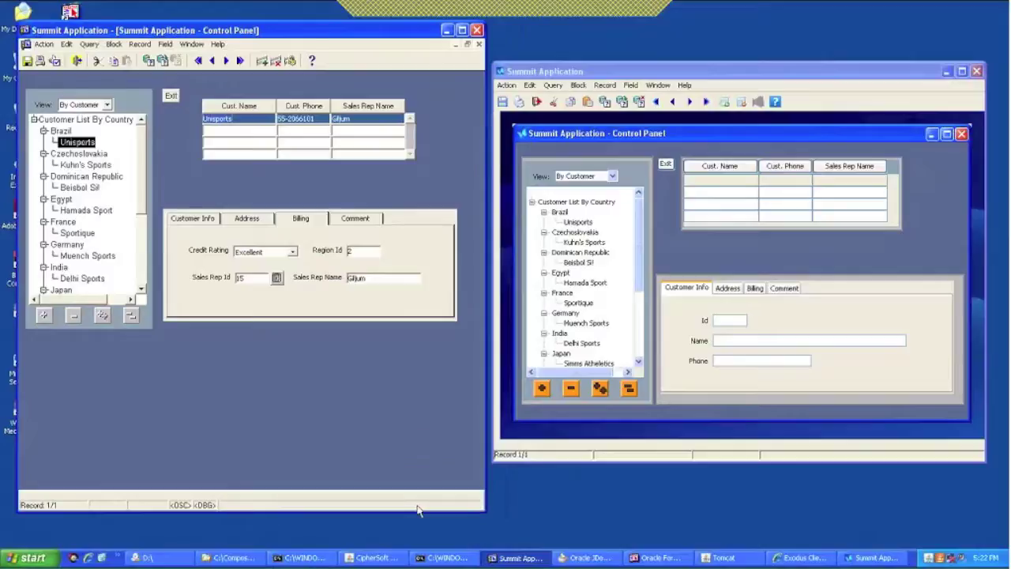
pyautogui.moveTo(419, 510); pyautogui.dragTo(417, 477)
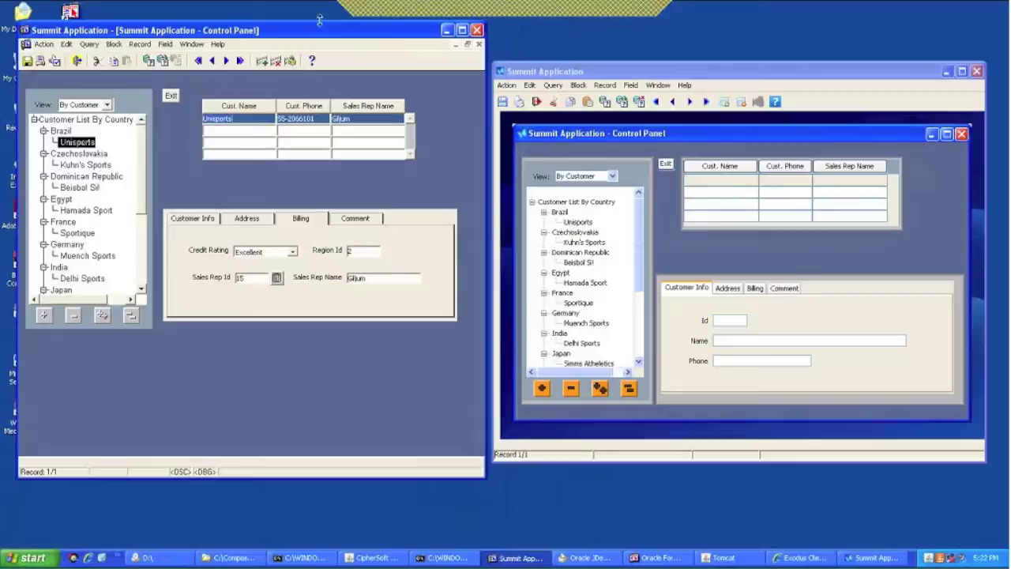
pyautogui.moveTo(319, 24); pyautogui.dragTo(319, 65)
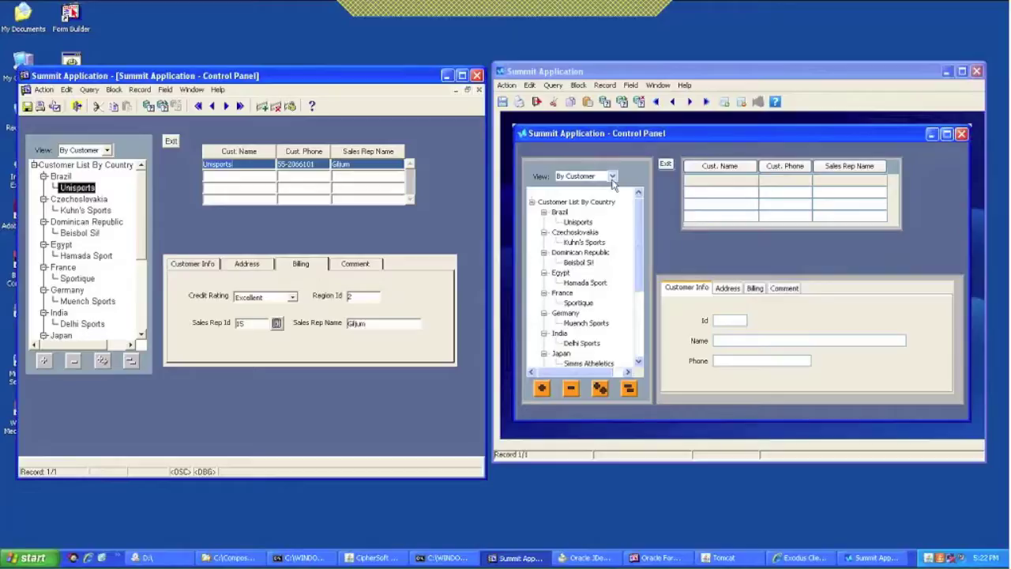
# Step: Regroup the converted customer tree By Sales Rep, then back By Customer
pyautogui.click(612, 177)
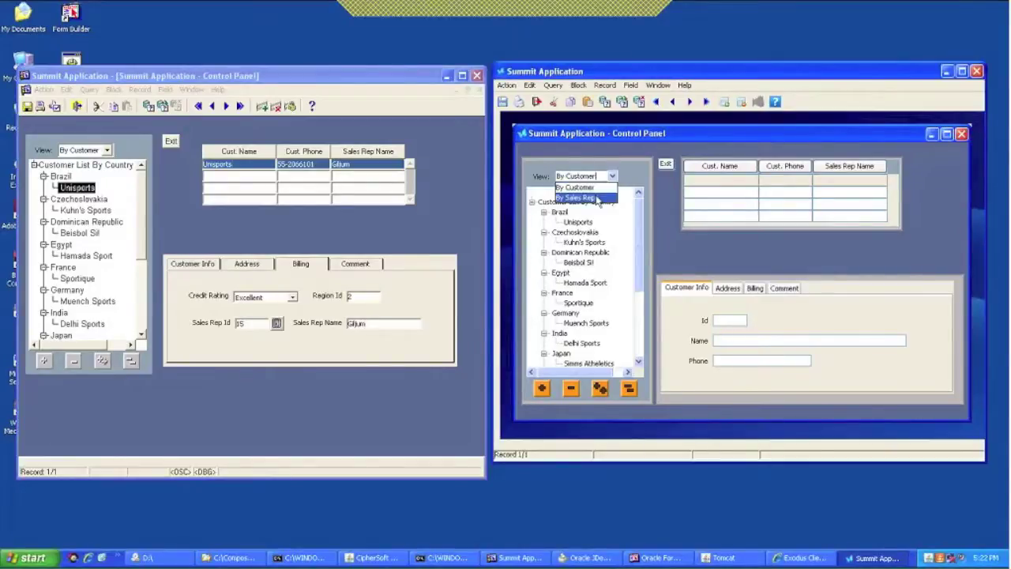
pyautogui.click(596, 198)
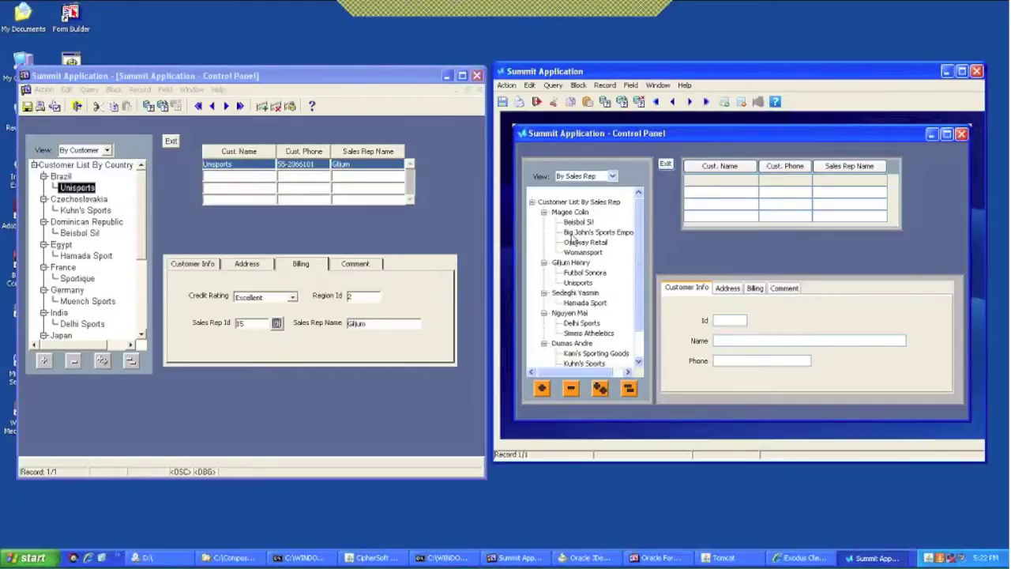
pyautogui.click(612, 176)
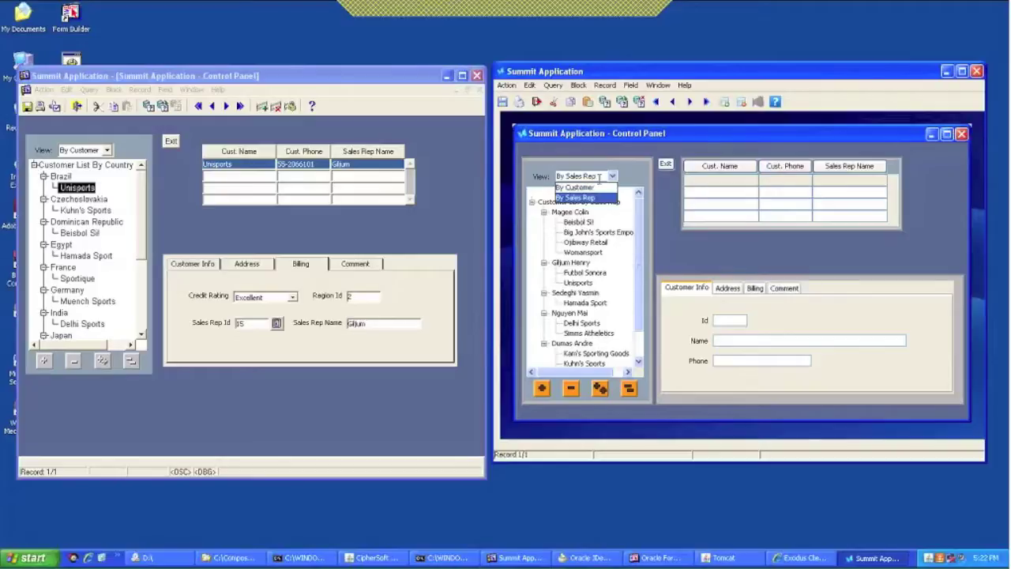
pyautogui.click(585, 187)
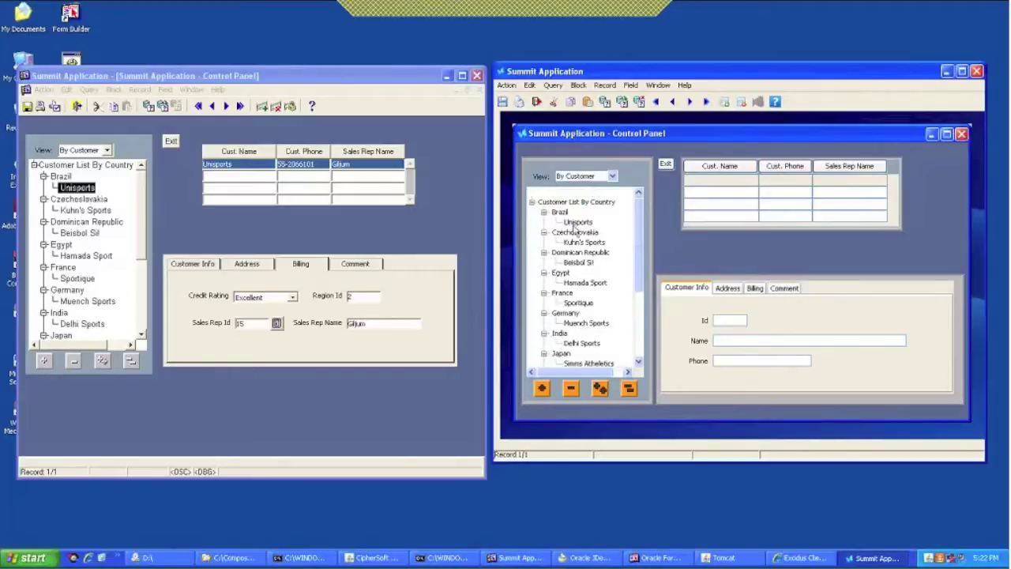
# Step: Open Unisports' Orders and Items form, check Stock, toggle Image On/Off, then exit with Yes
pyautogui.doubleClick(579, 222)
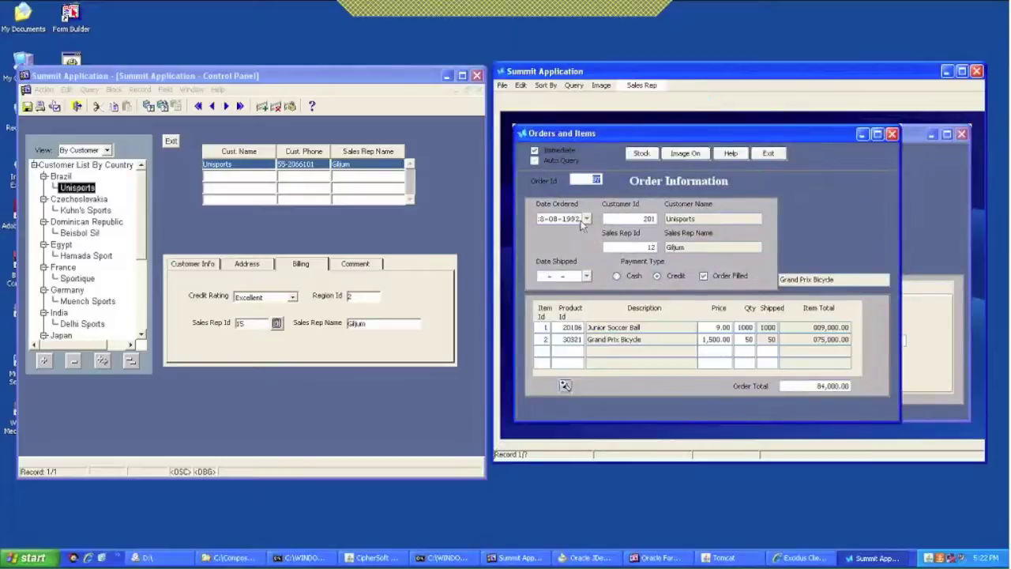
pyautogui.click(650, 156)
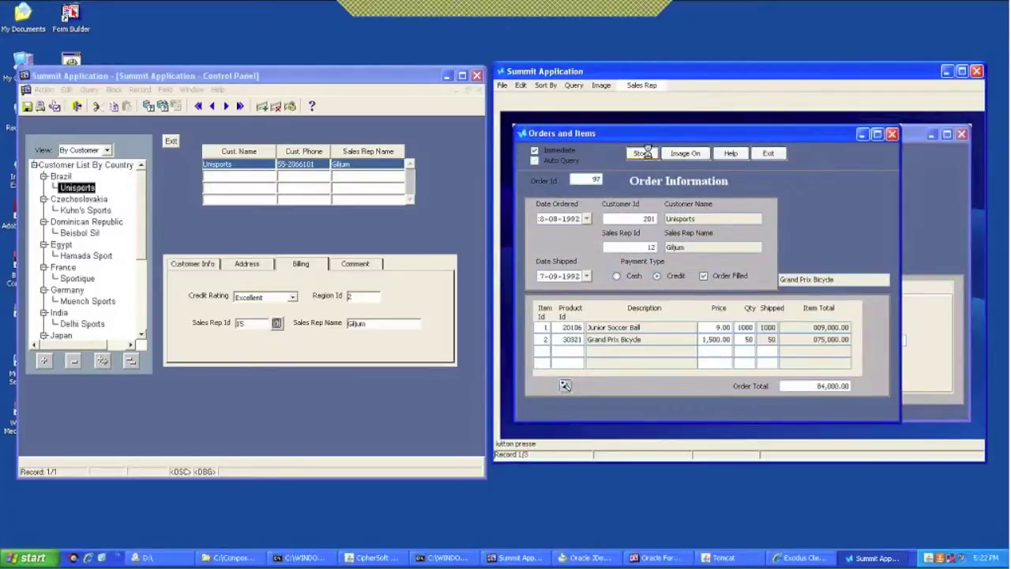
pyautogui.click(683, 156)
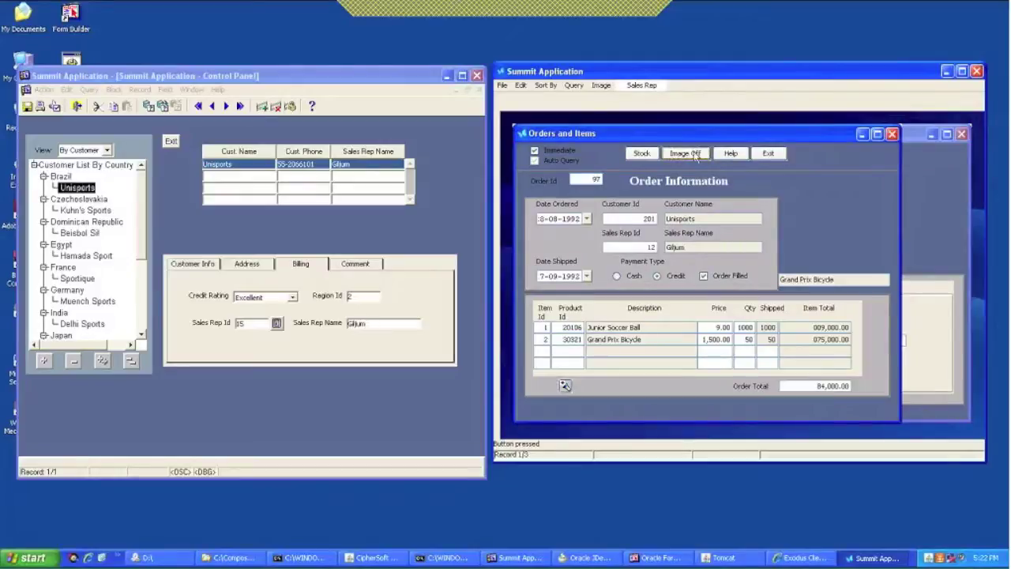
pyautogui.click(696, 156)
pyautogui.click(768, 153)
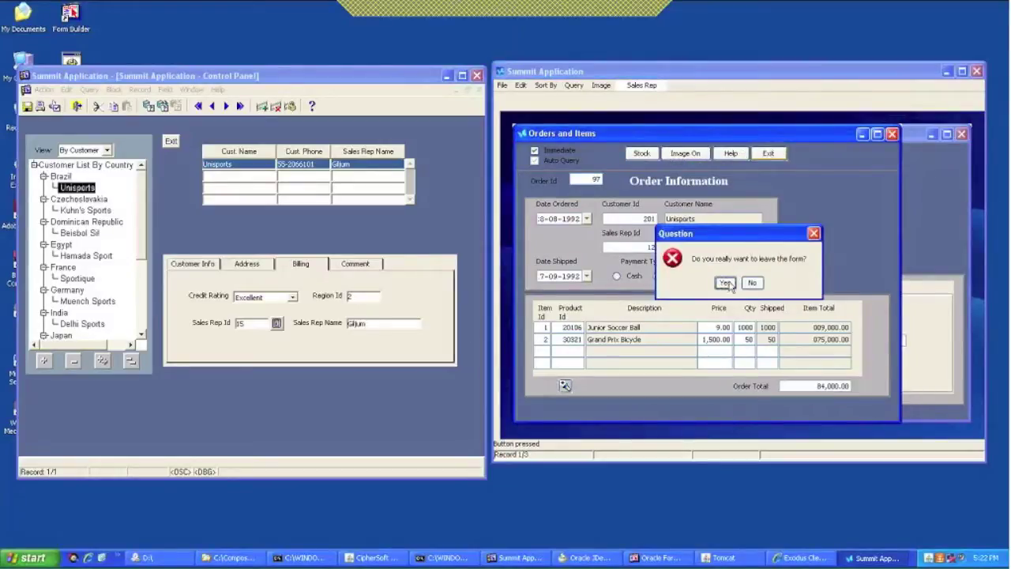
pyautogui.click(725, 283)
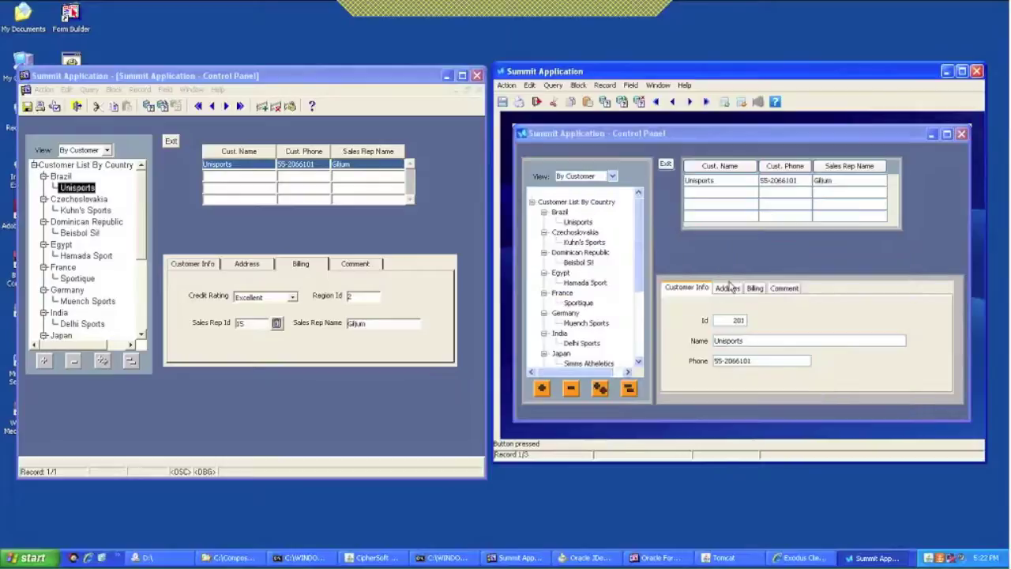
# Step: View Unisports' Address, Comment and Billing tabs and set the sales rep ID to 15
pyautogui.click(720, 289)
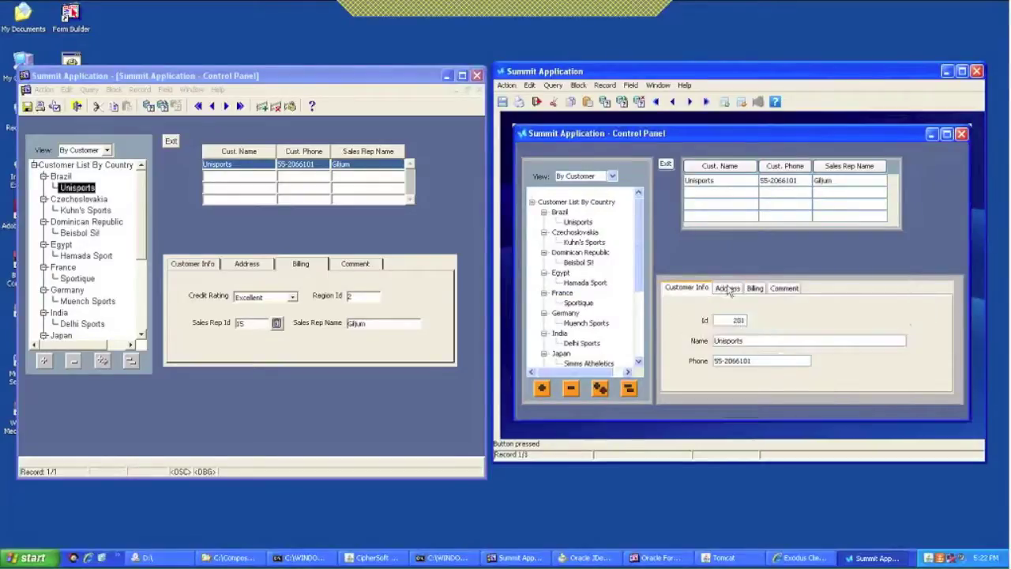
pyautogui.click(785, 289)
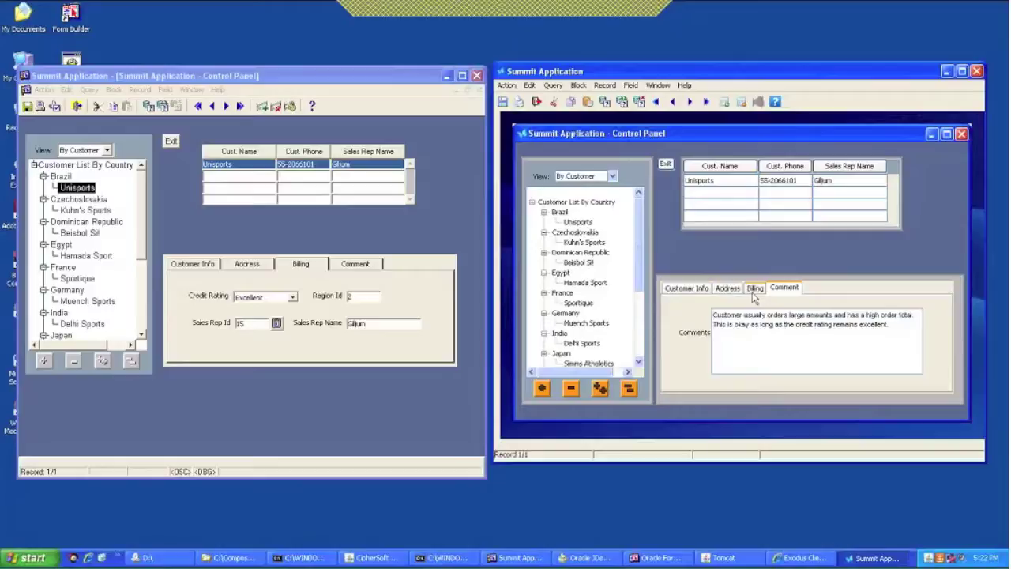
pyautogui.click(753, 292)
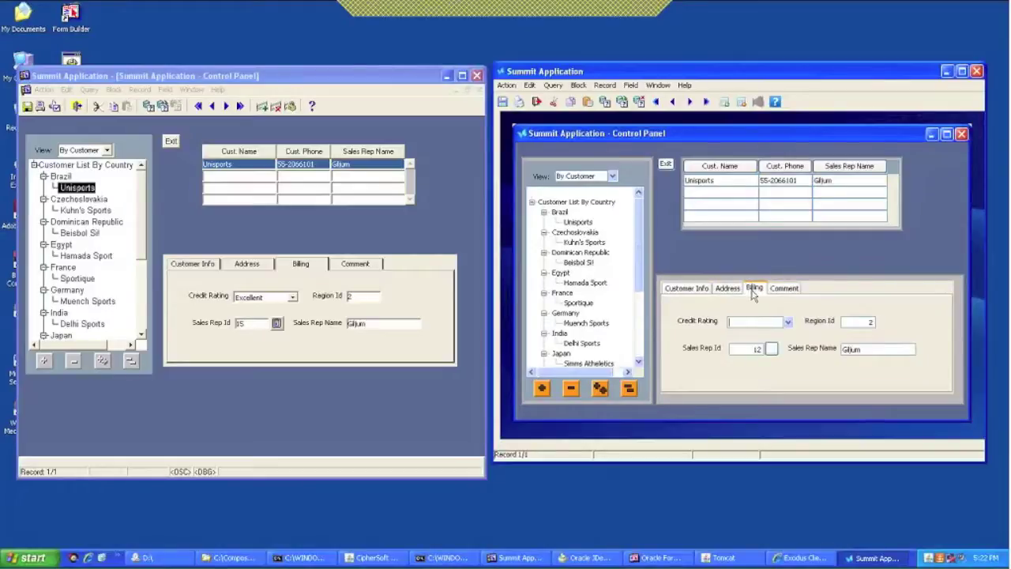
pyautogui.click(771, 350)
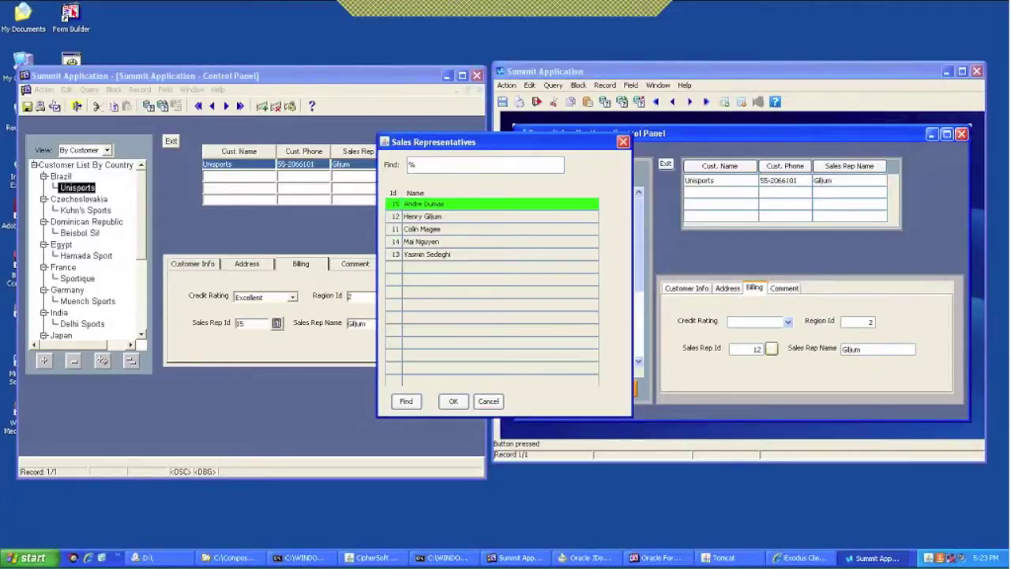
pyautogui.click(455, 401)
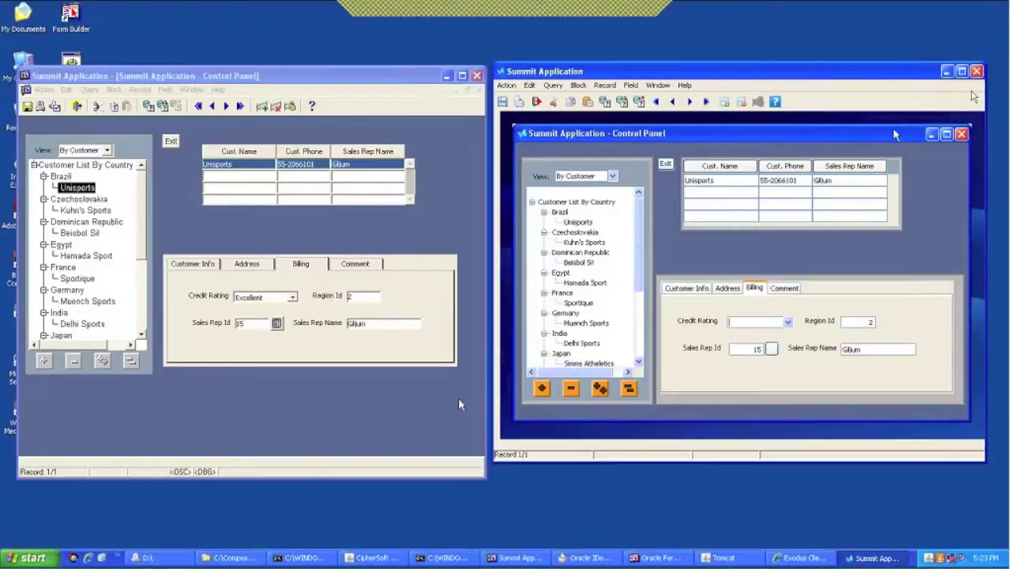
# Step: Minimize both Summit windows and restore JDeveloper and Oracle Forms Builder showing MODULE1
pyautogui.click(951, 73)
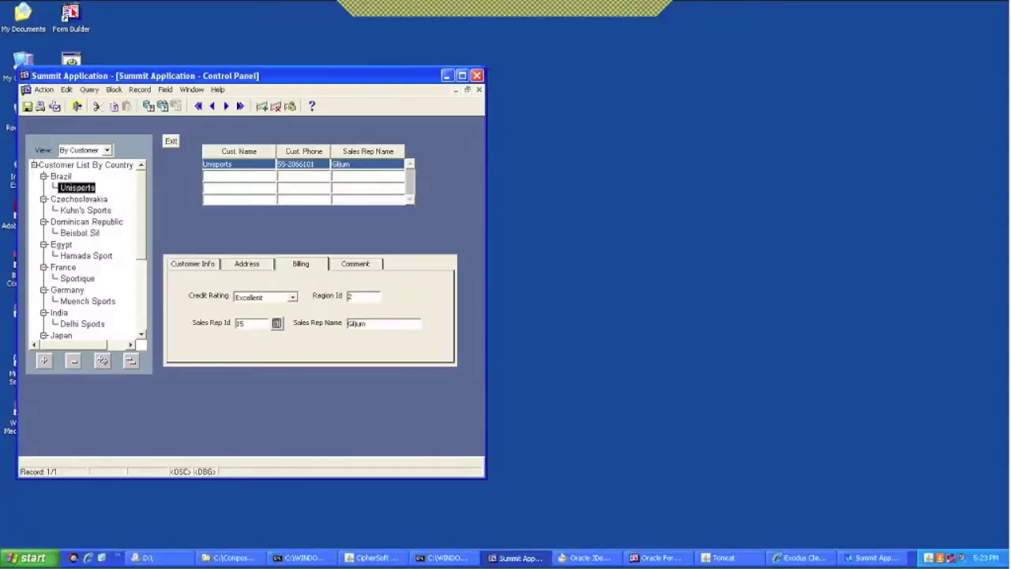
pyautogui.click(449, 76)
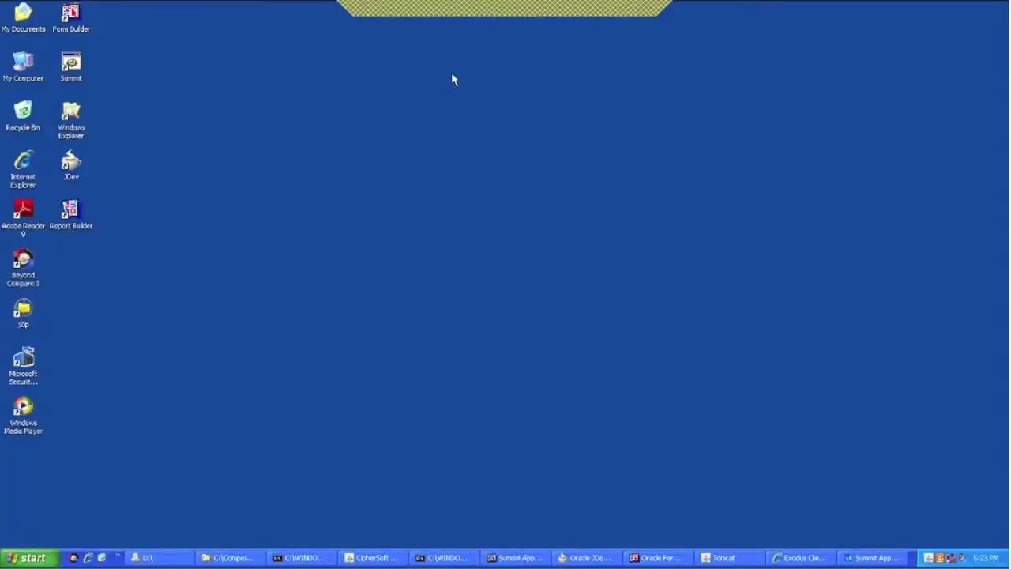
pyautogui.click(594, 557)
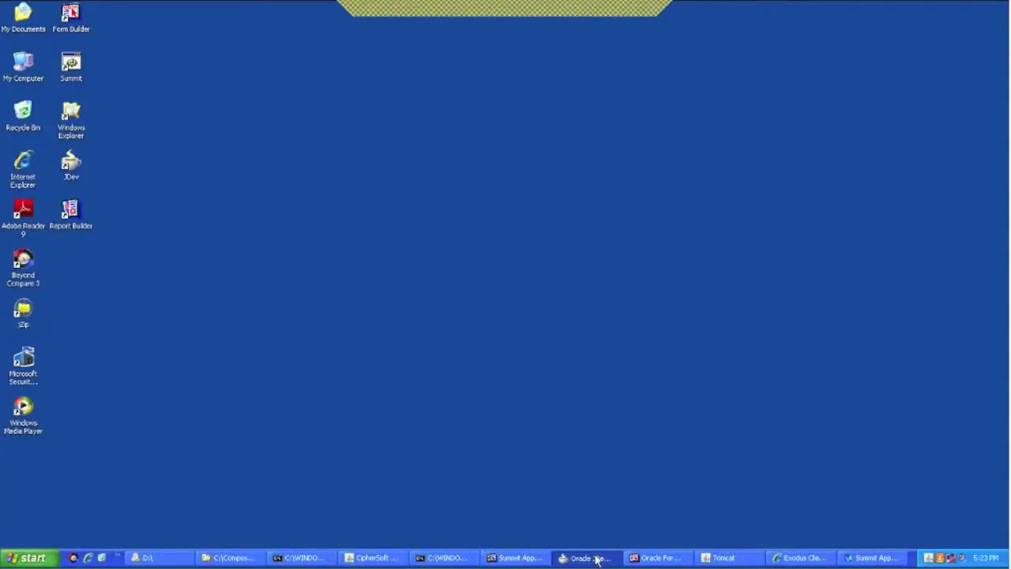
pyautogui.click(642, 558)
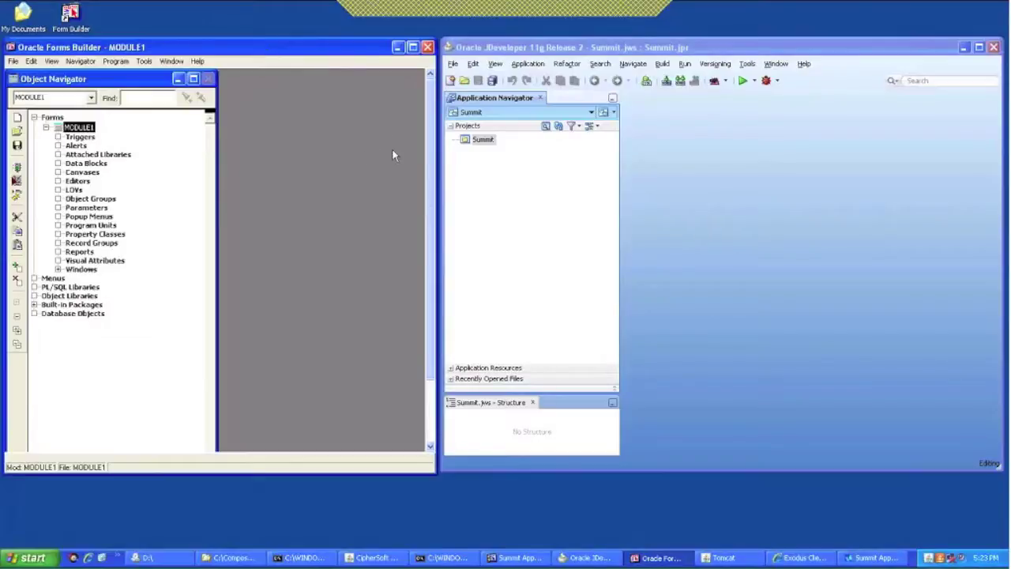
# Step: Expand Application Sources > com > sportsco > library > summit > customers and select Customers.java
pyautogui.click(557, 129)
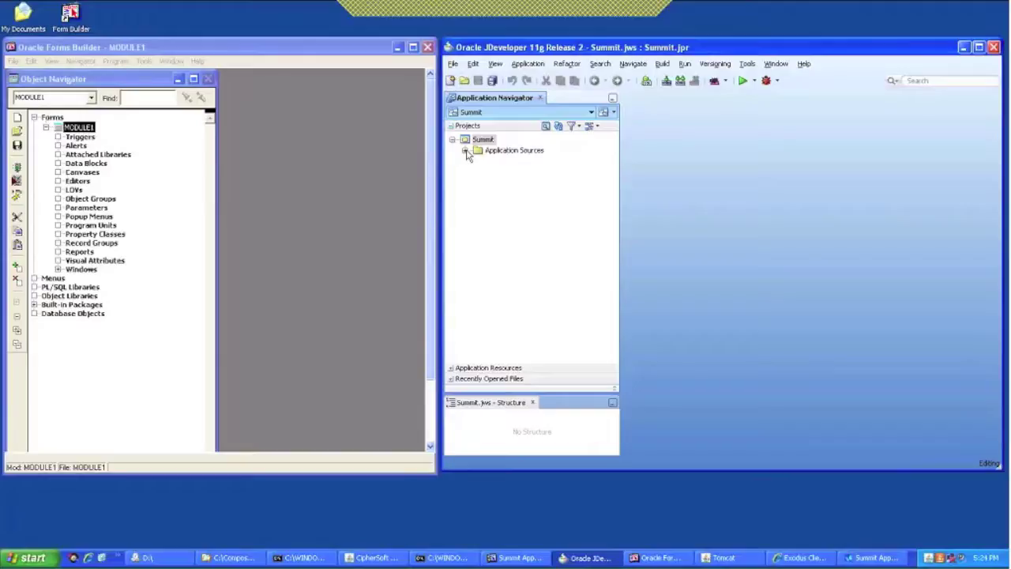
pyautogui.click(465, 151)
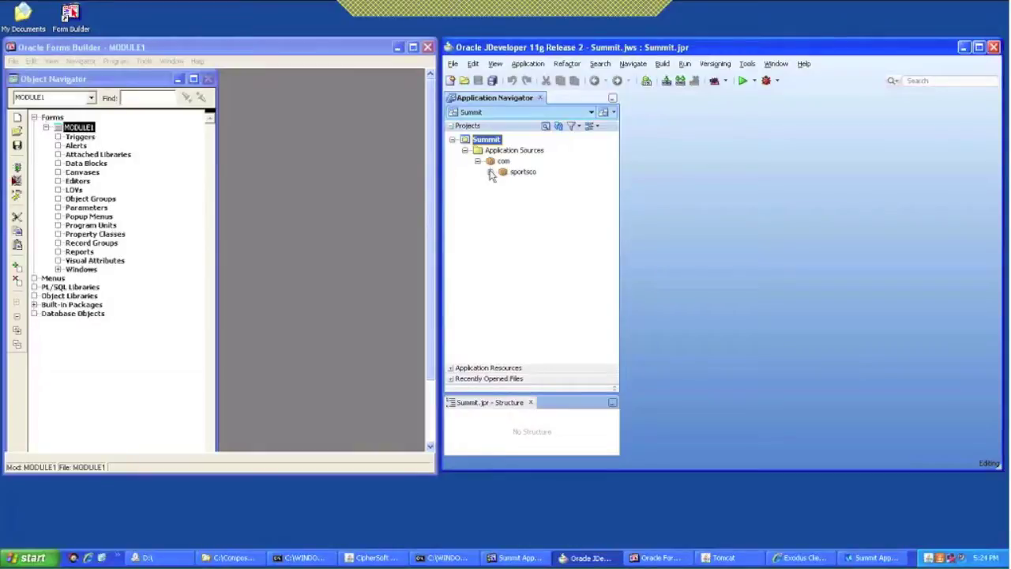
pyautogui.click(491, 172)
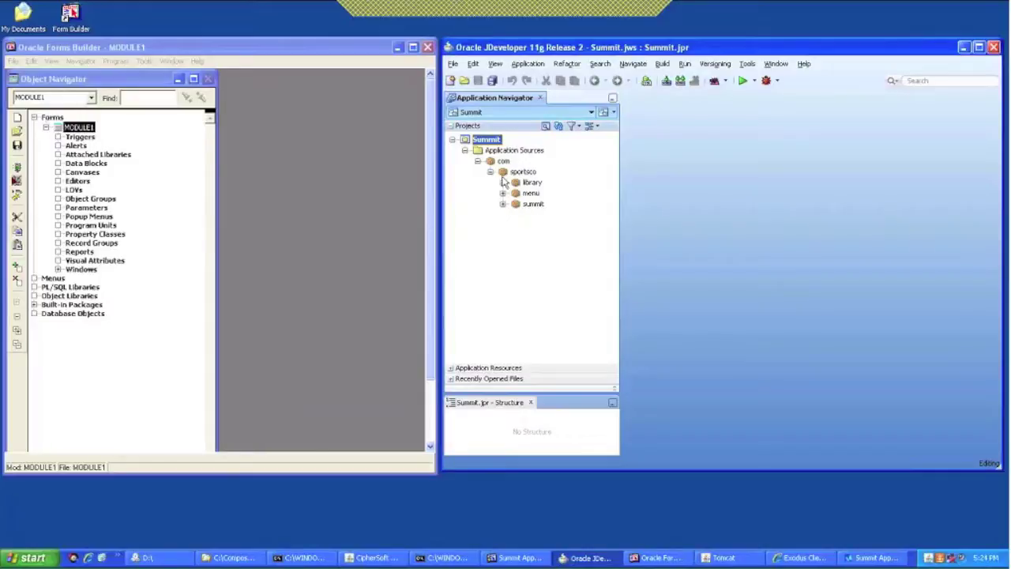
pyautogui.click(502, 184)
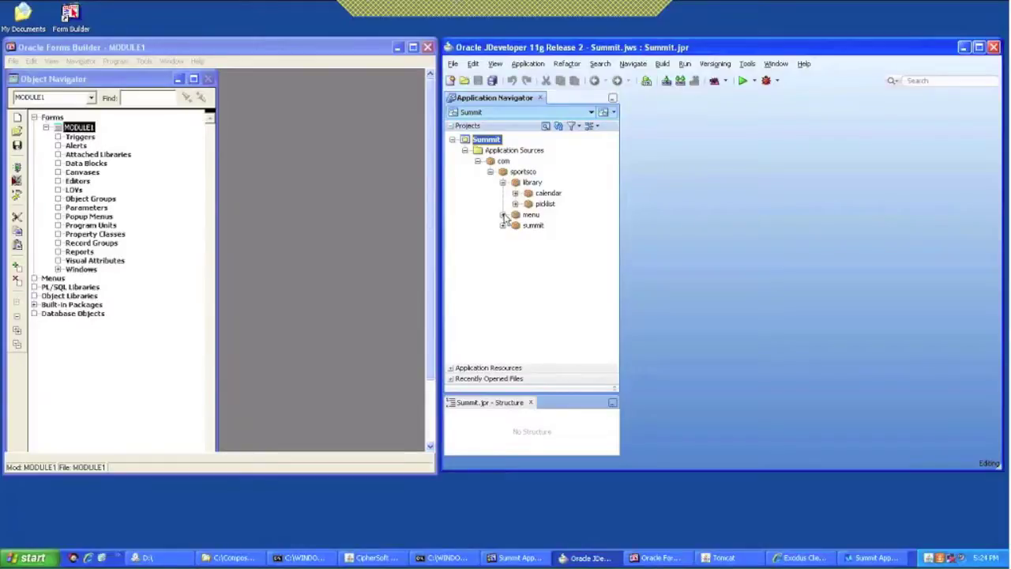
pyautogui.click(504, 215)
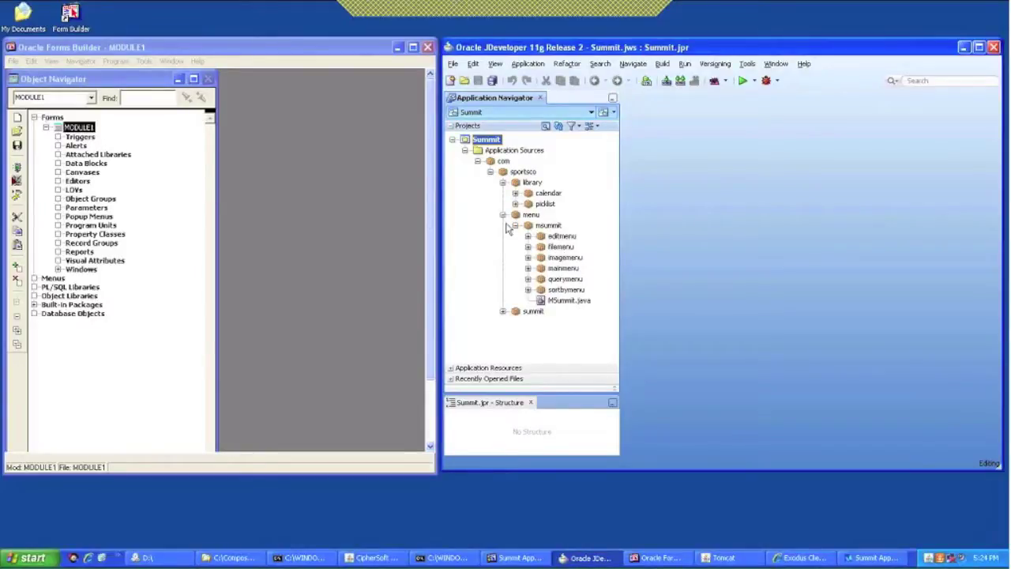
pyautogui.click(503, 216)
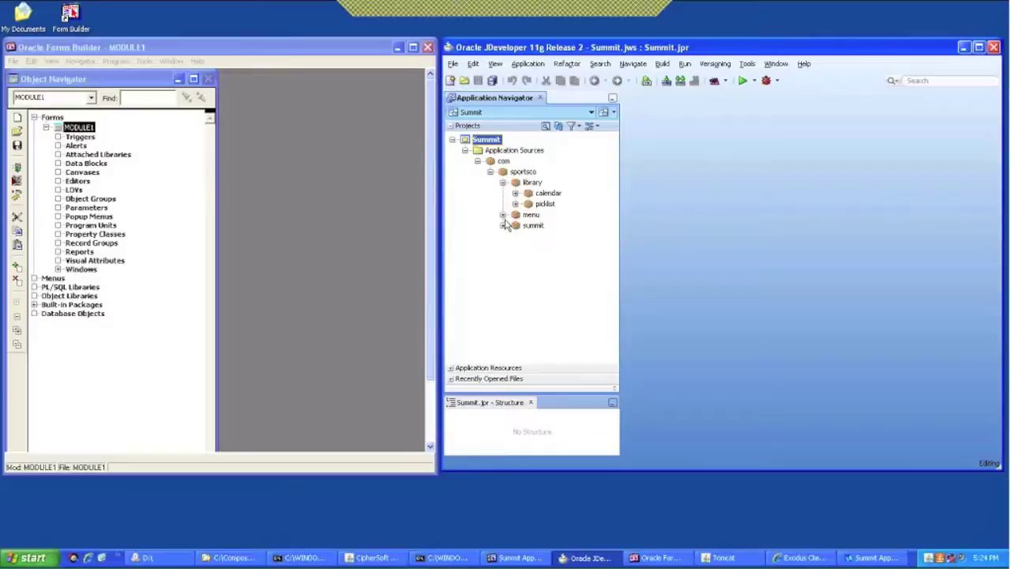
pyautogui.click(503, 225)
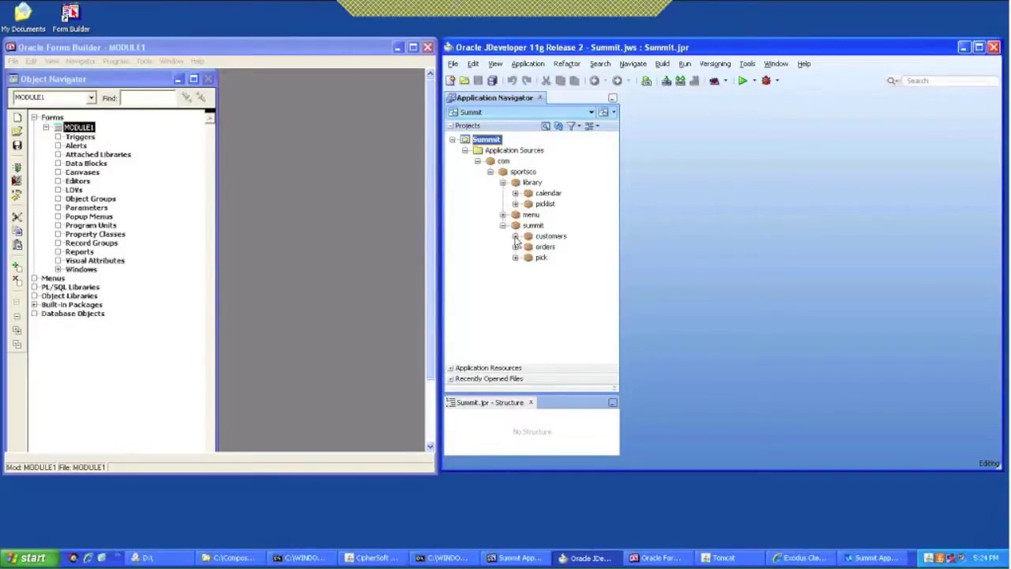
pyautogui.click(515, 236)
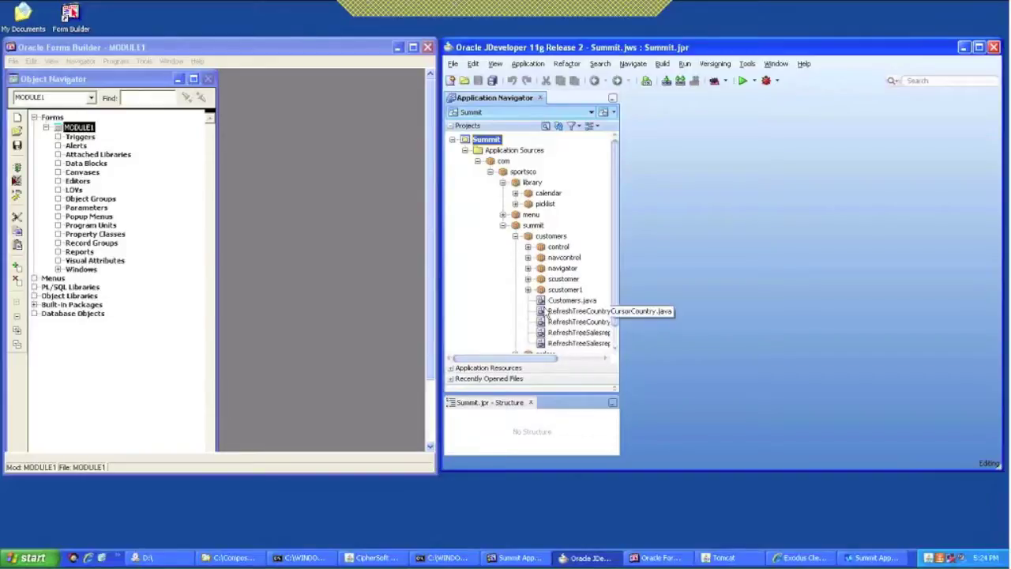
pyautogui.click(553, 303)
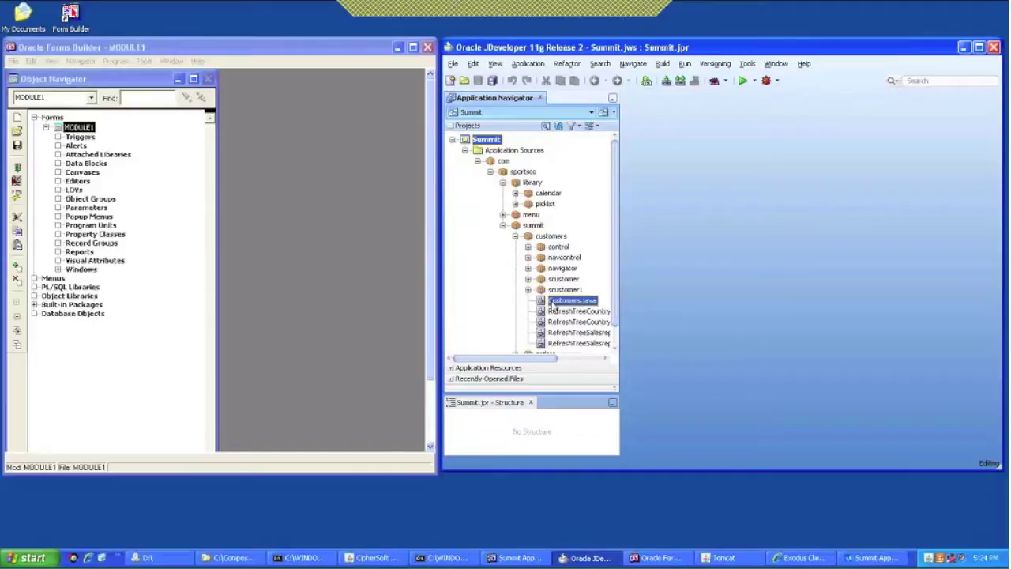
# Step: Open Customers.java in the editor and scroll to the whenNewFormInstance method's code
pyautogui.doubleClick(553, 303)
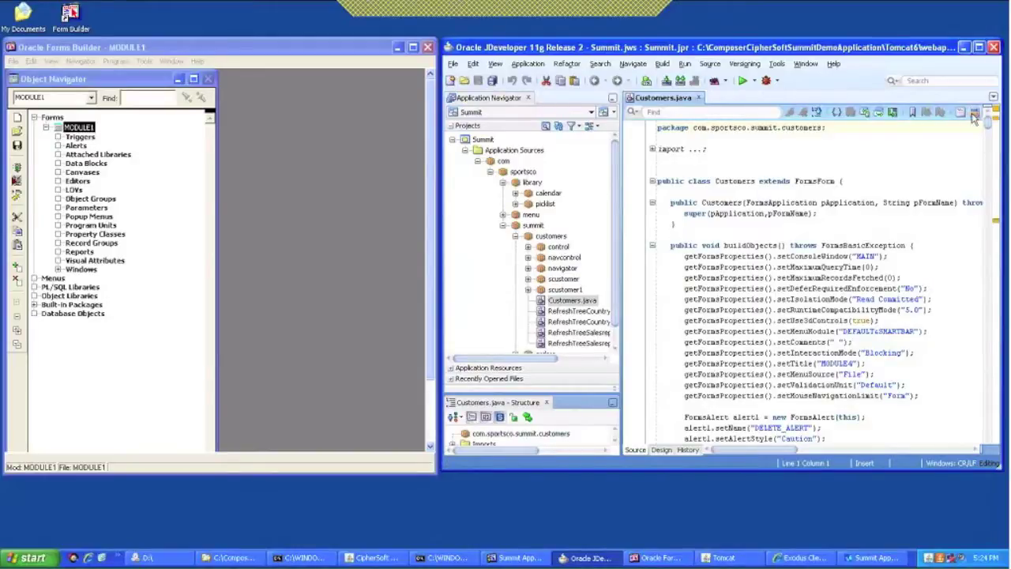
pyautogui.moveTo(987, 127); pyautogui.dragTo(986, 154)
pyautogui.scroll(-2, 978, 153)
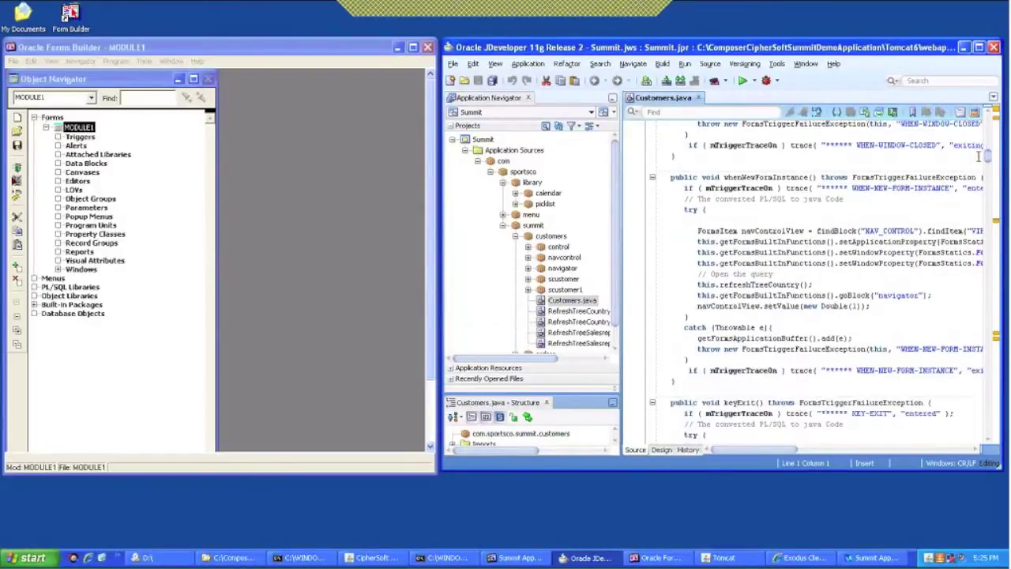
pyautogui.click(764, 180)
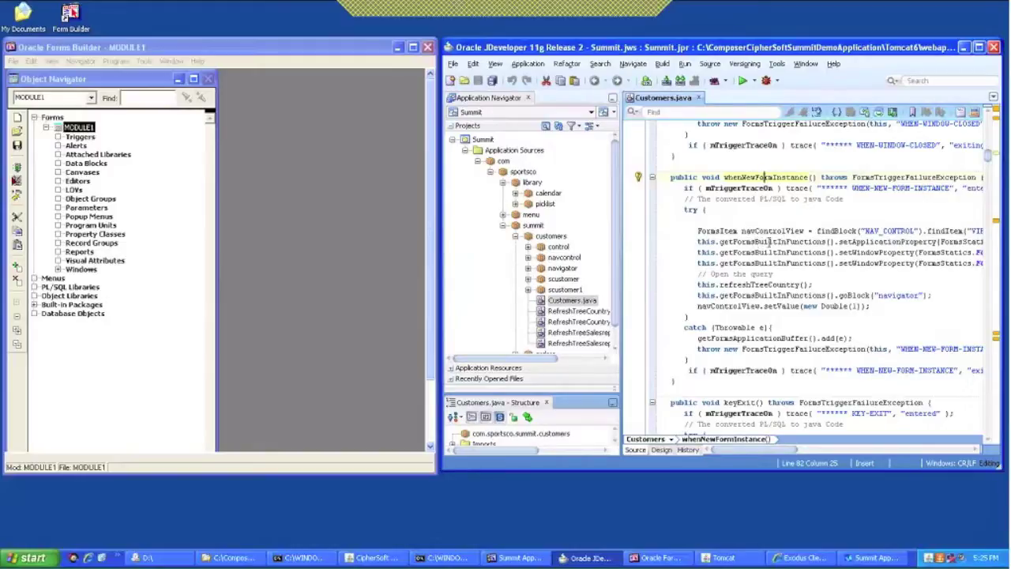
pyautogui.click(770, 242)
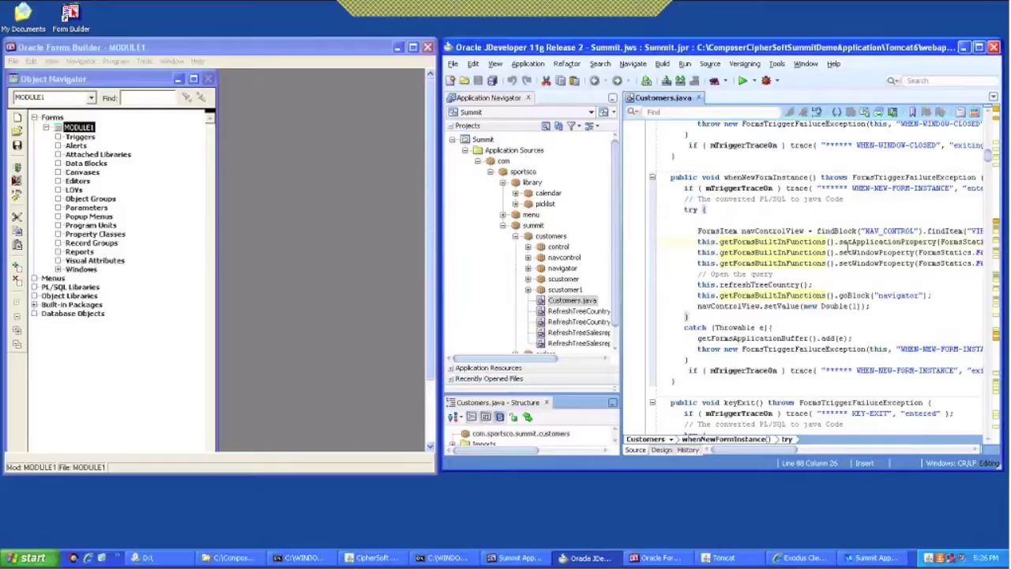
# Step: Open setWindowProperty's declaration in FormsBuiltInFunctions.class, then return to Customers.java
pyautogui.doubleClick(847, 252)
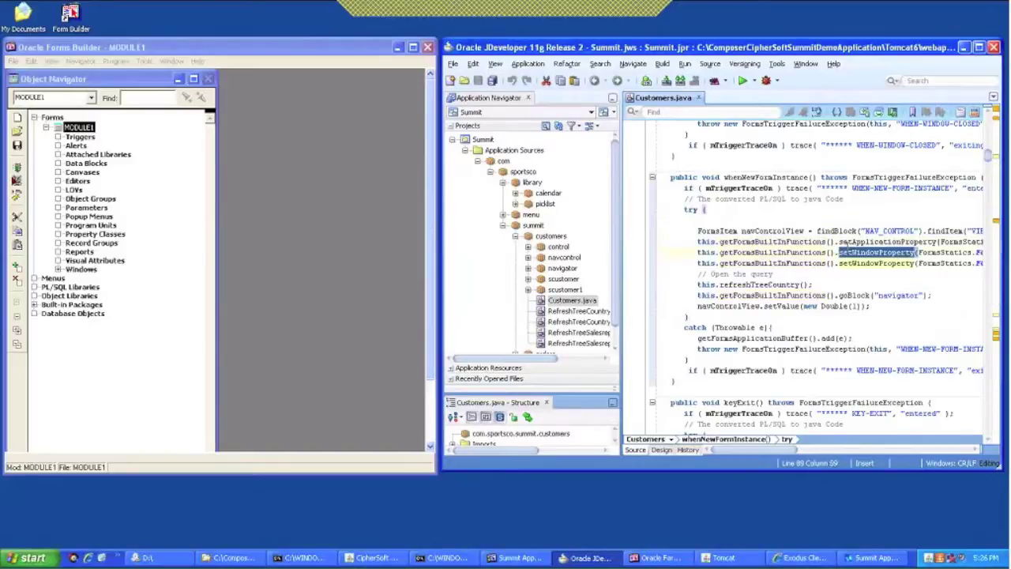
pyautogui.rightClick(849, 253)
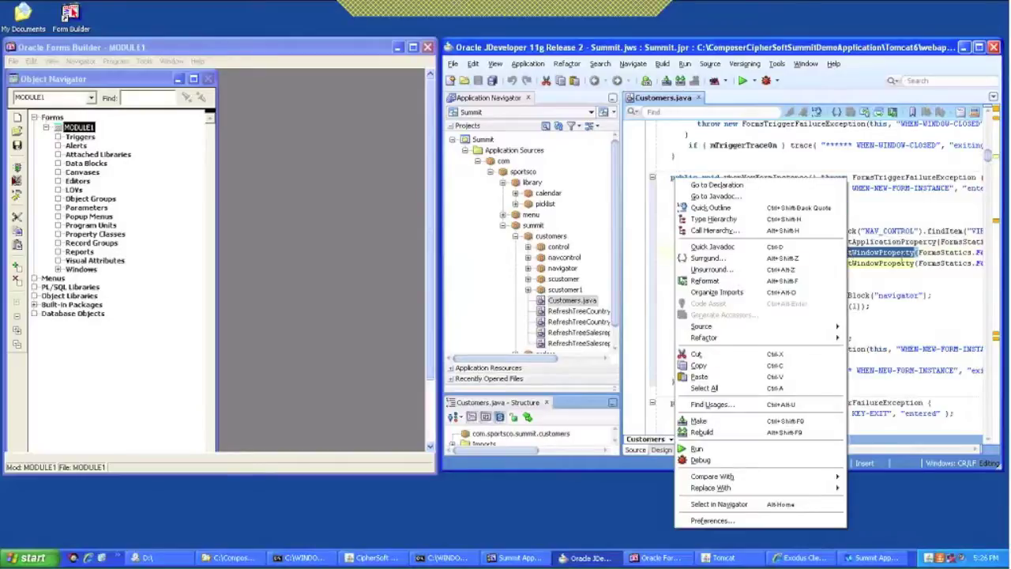
pyautogui.click(733, 186)
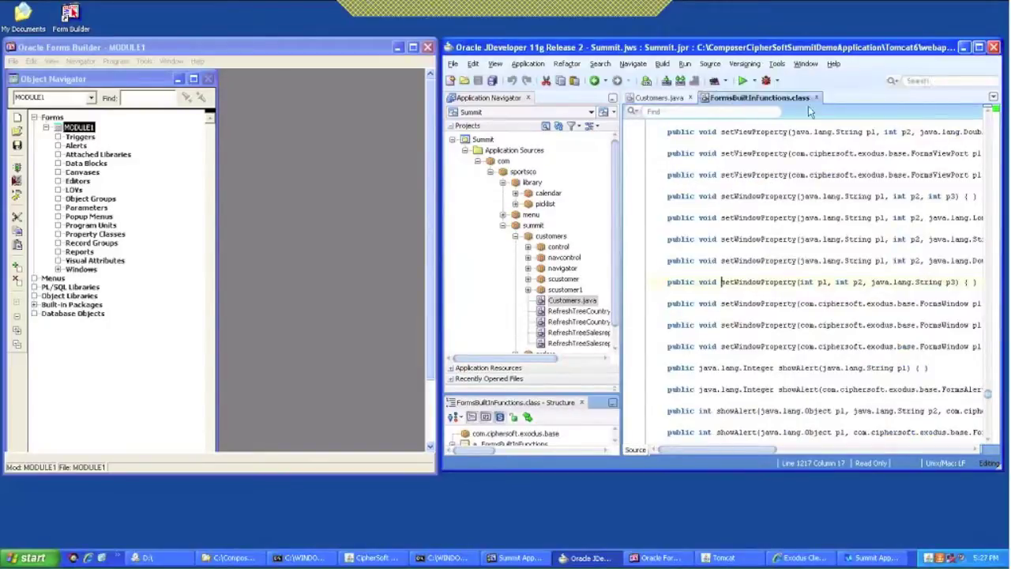
pyautogui.click(654, 98)
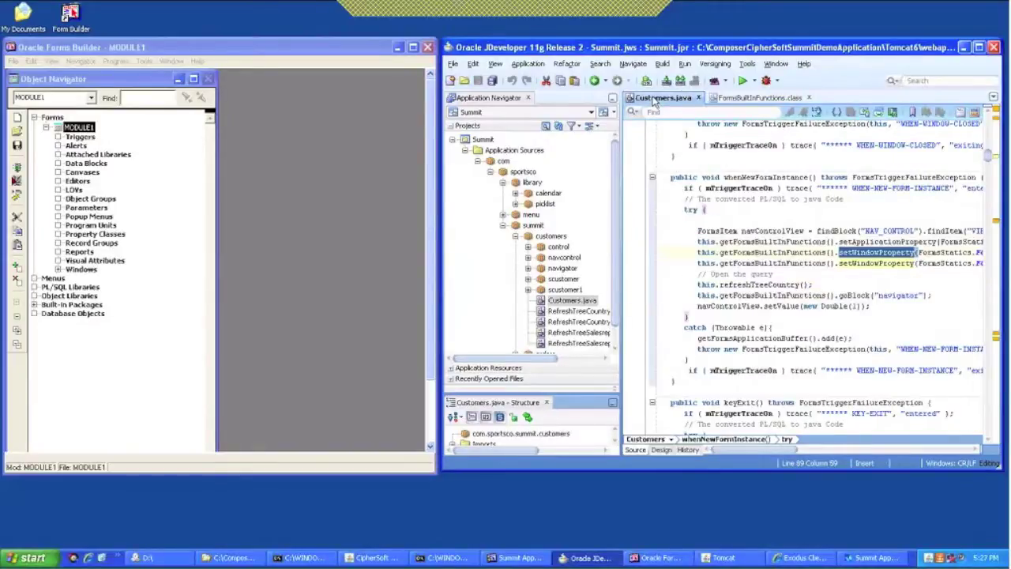